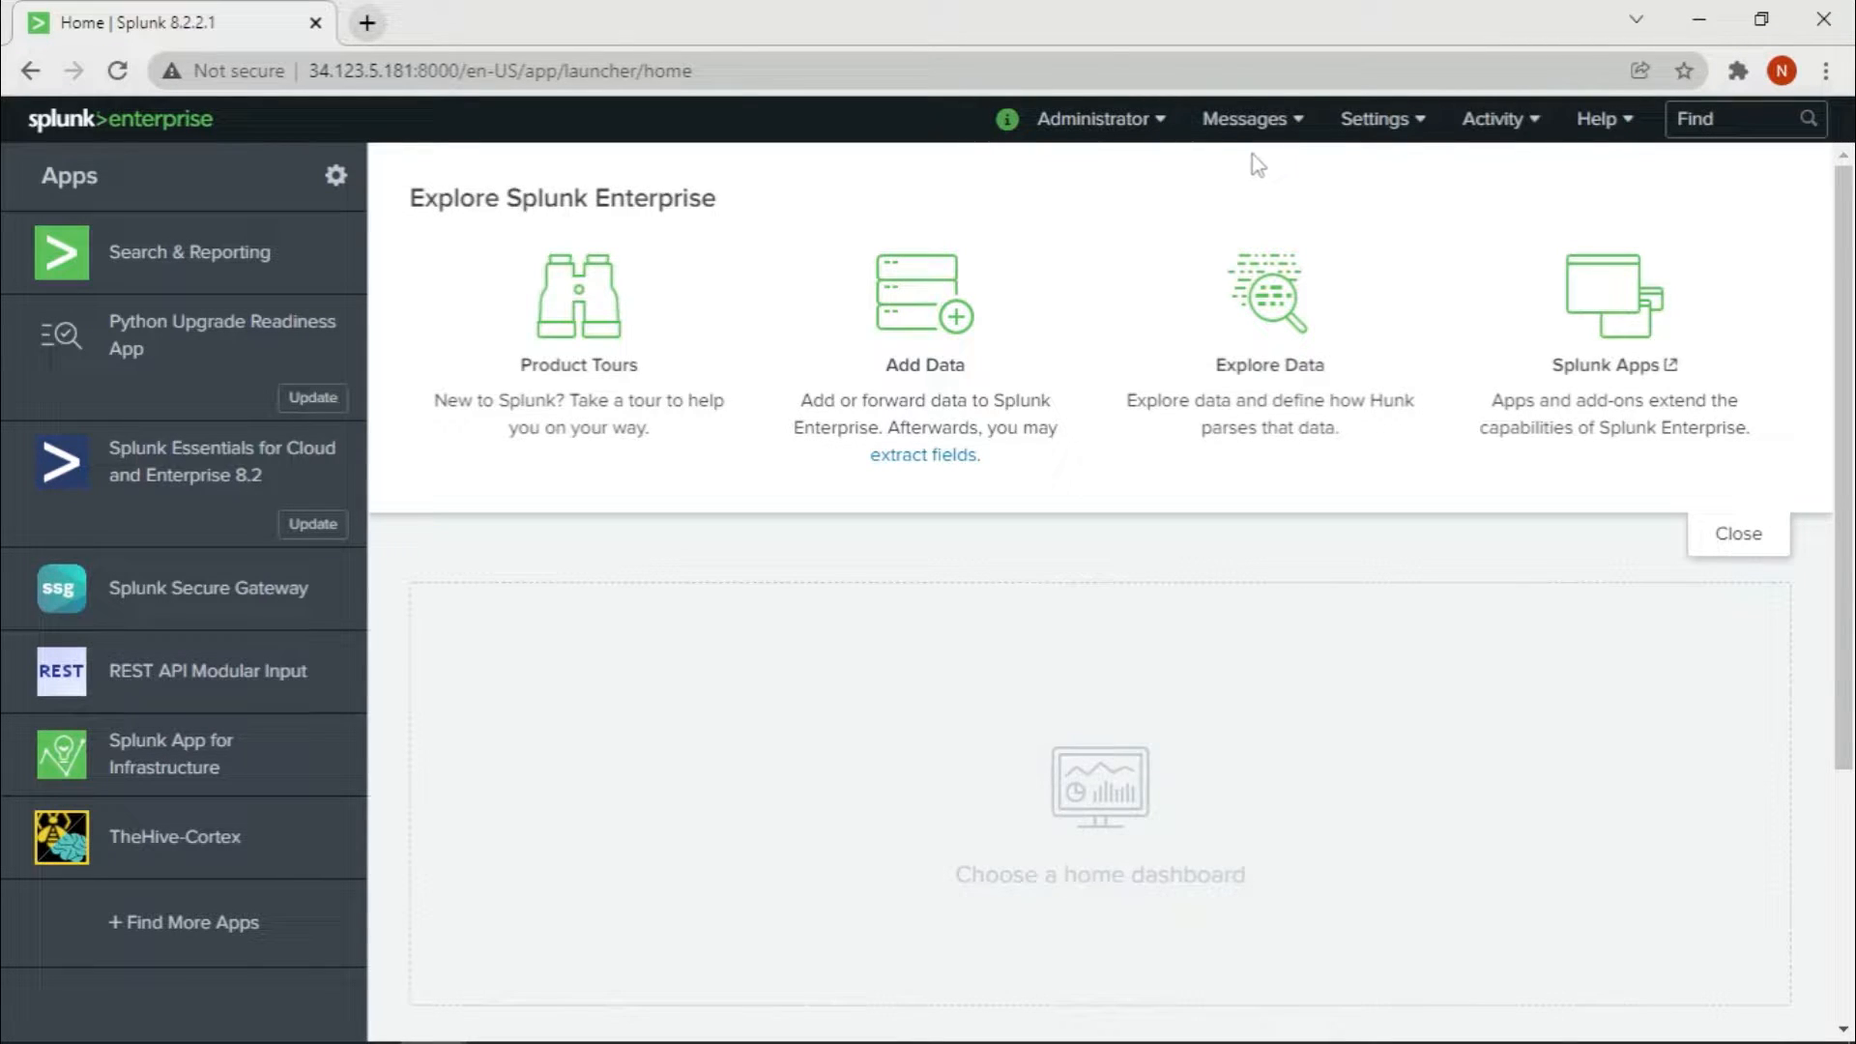
Step: Start adding a new local Files & Directories data input
click(1413, 122)
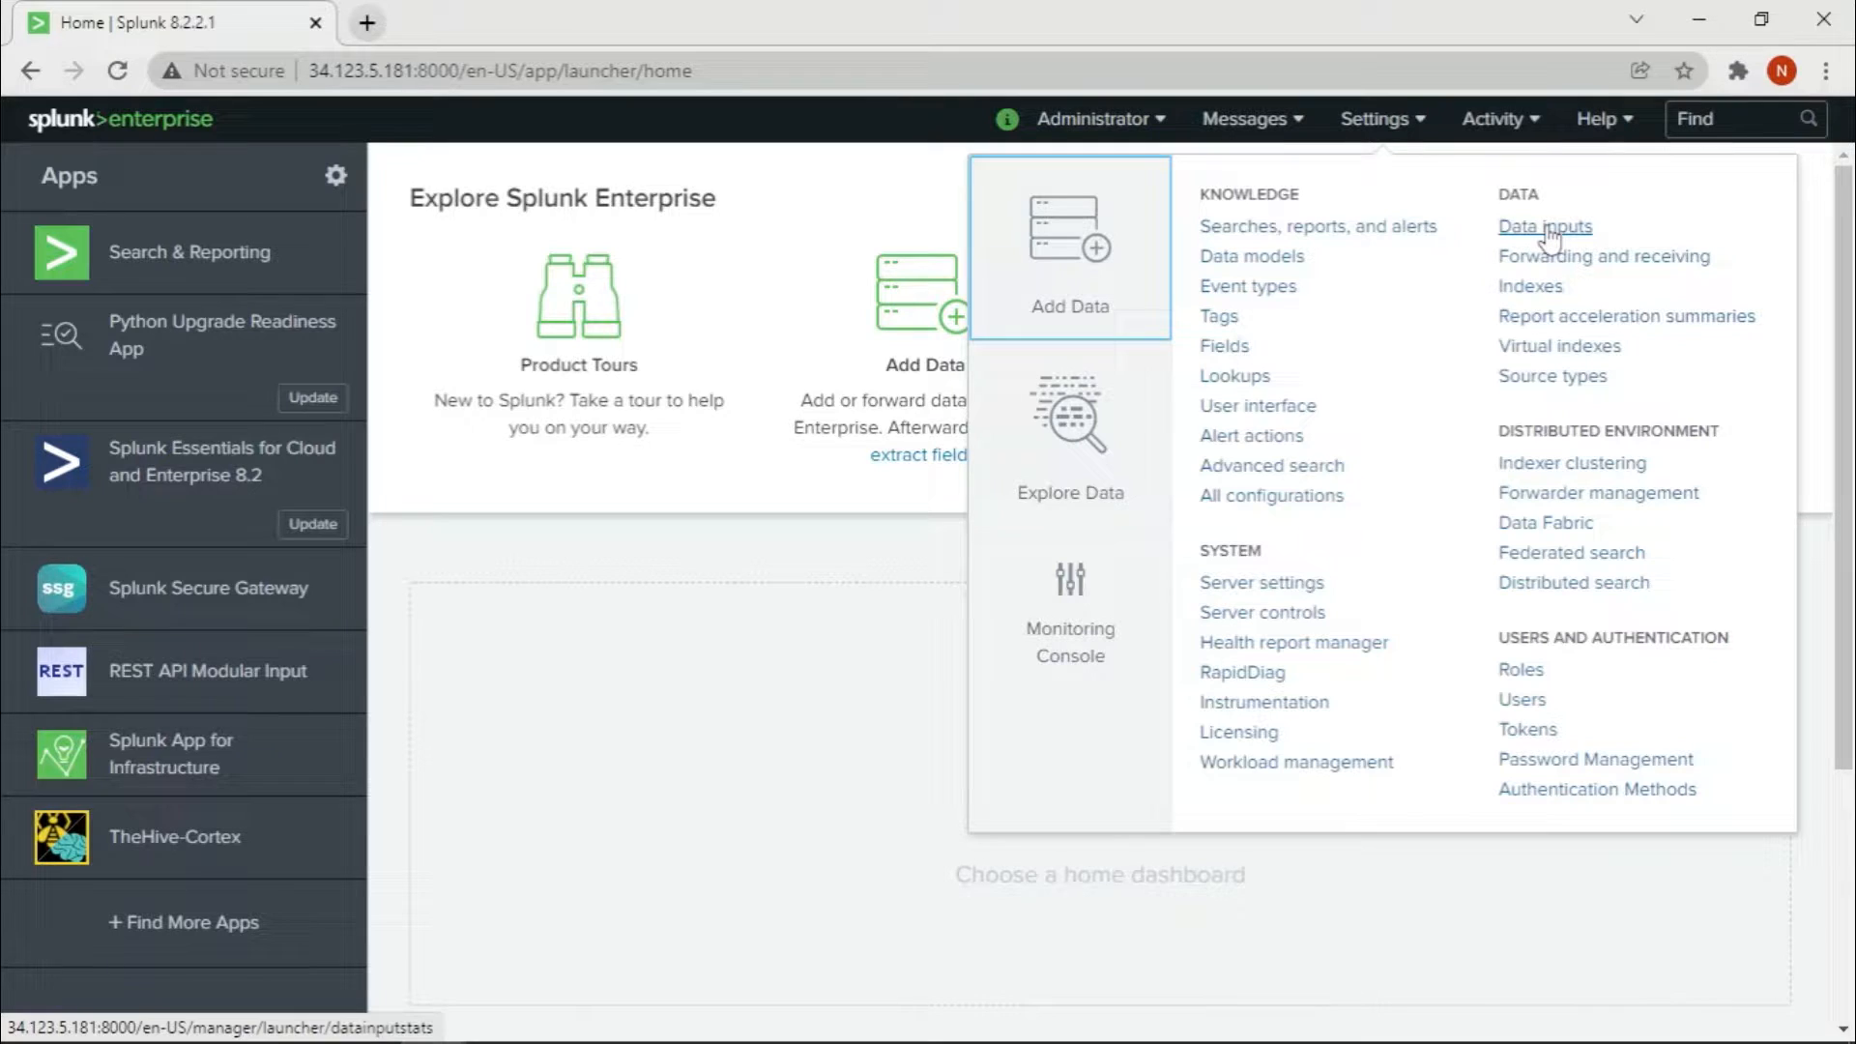
click(1549, 230)
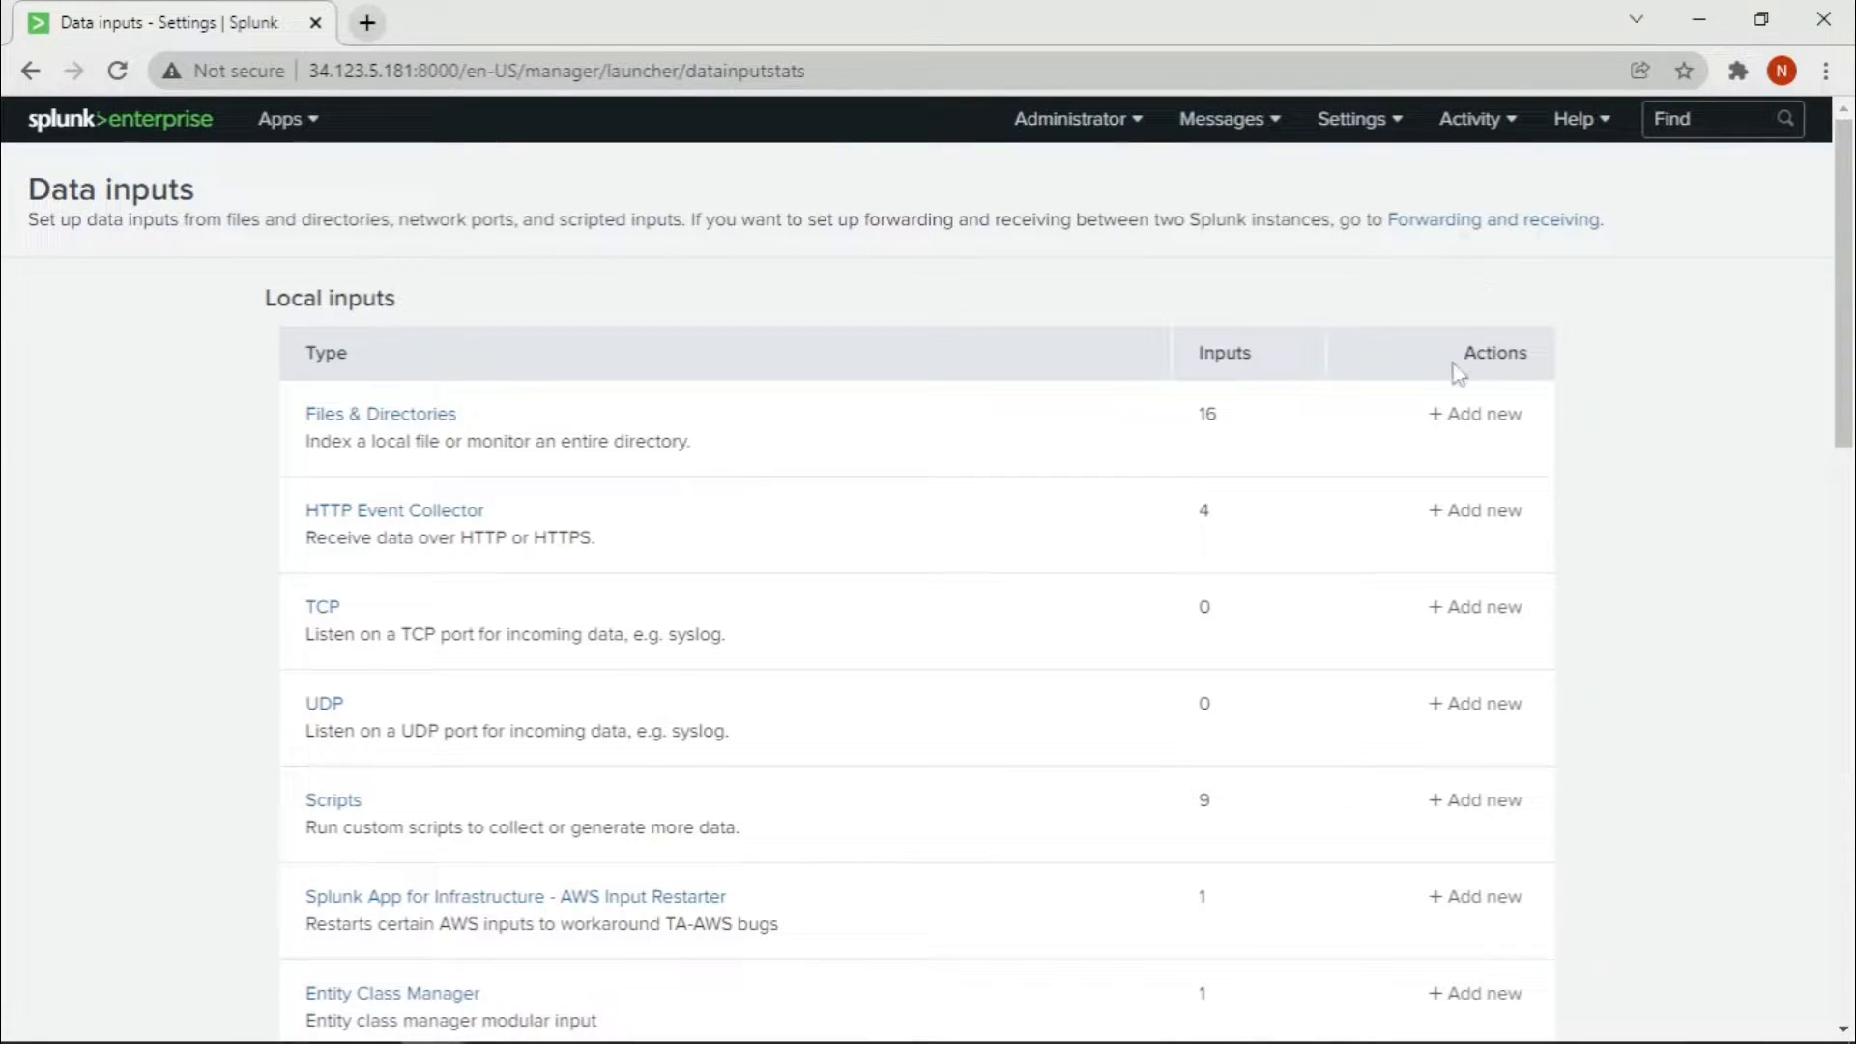
click(1481, 418)
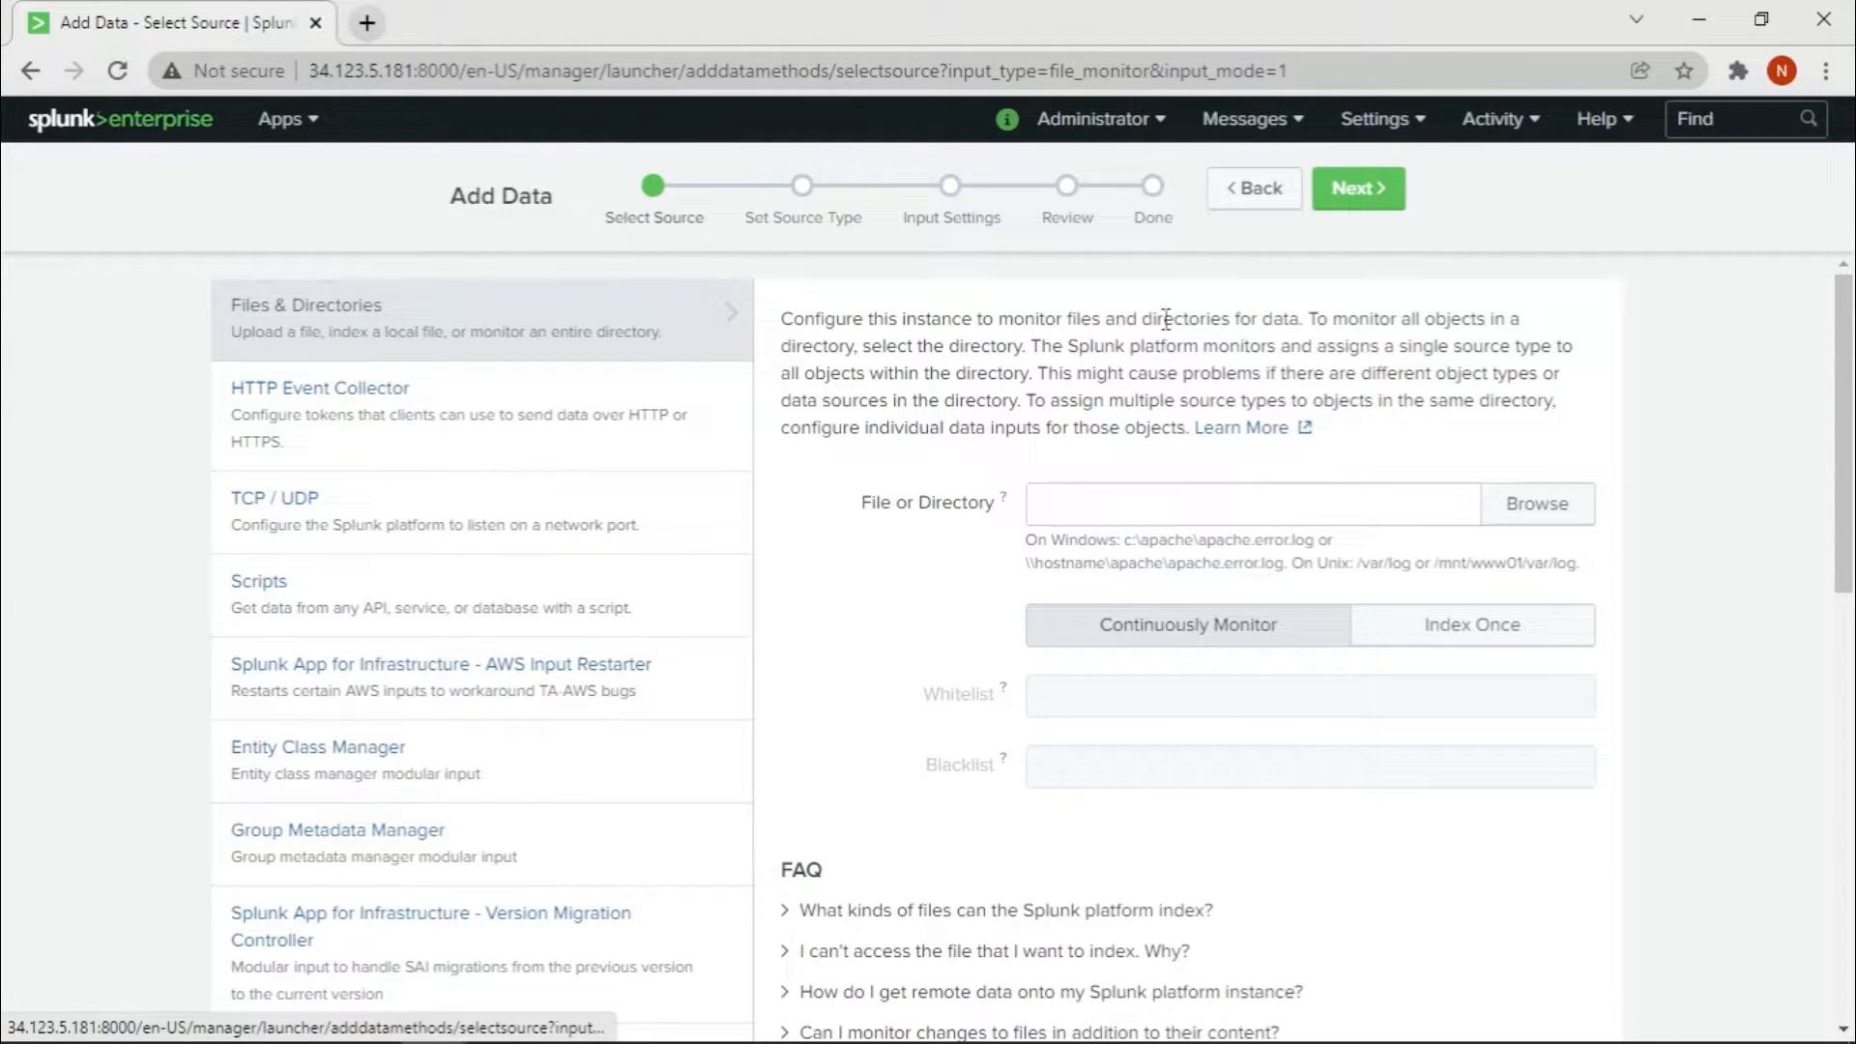
Step: Choose /opt/splunk/bin/test.log as the continuously monitored source file and proceed to the source type settings
click(1546, 504)
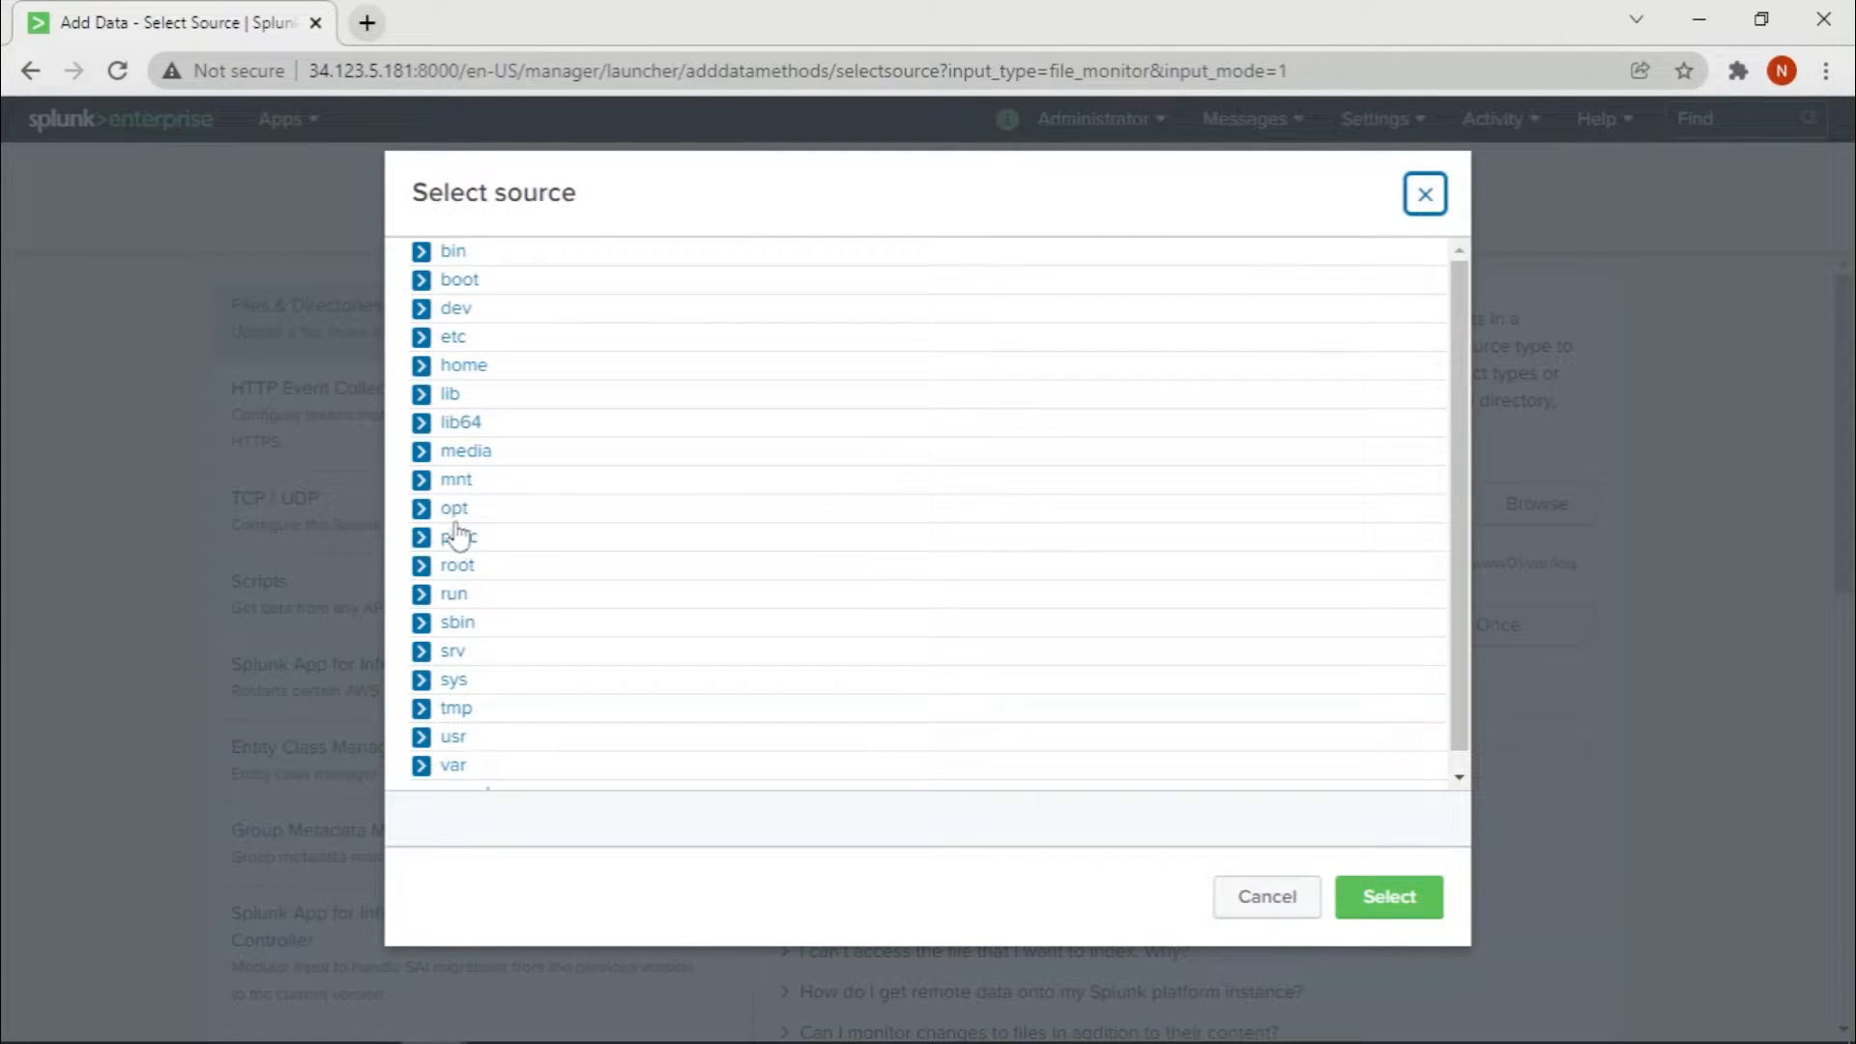
click(422, 508)
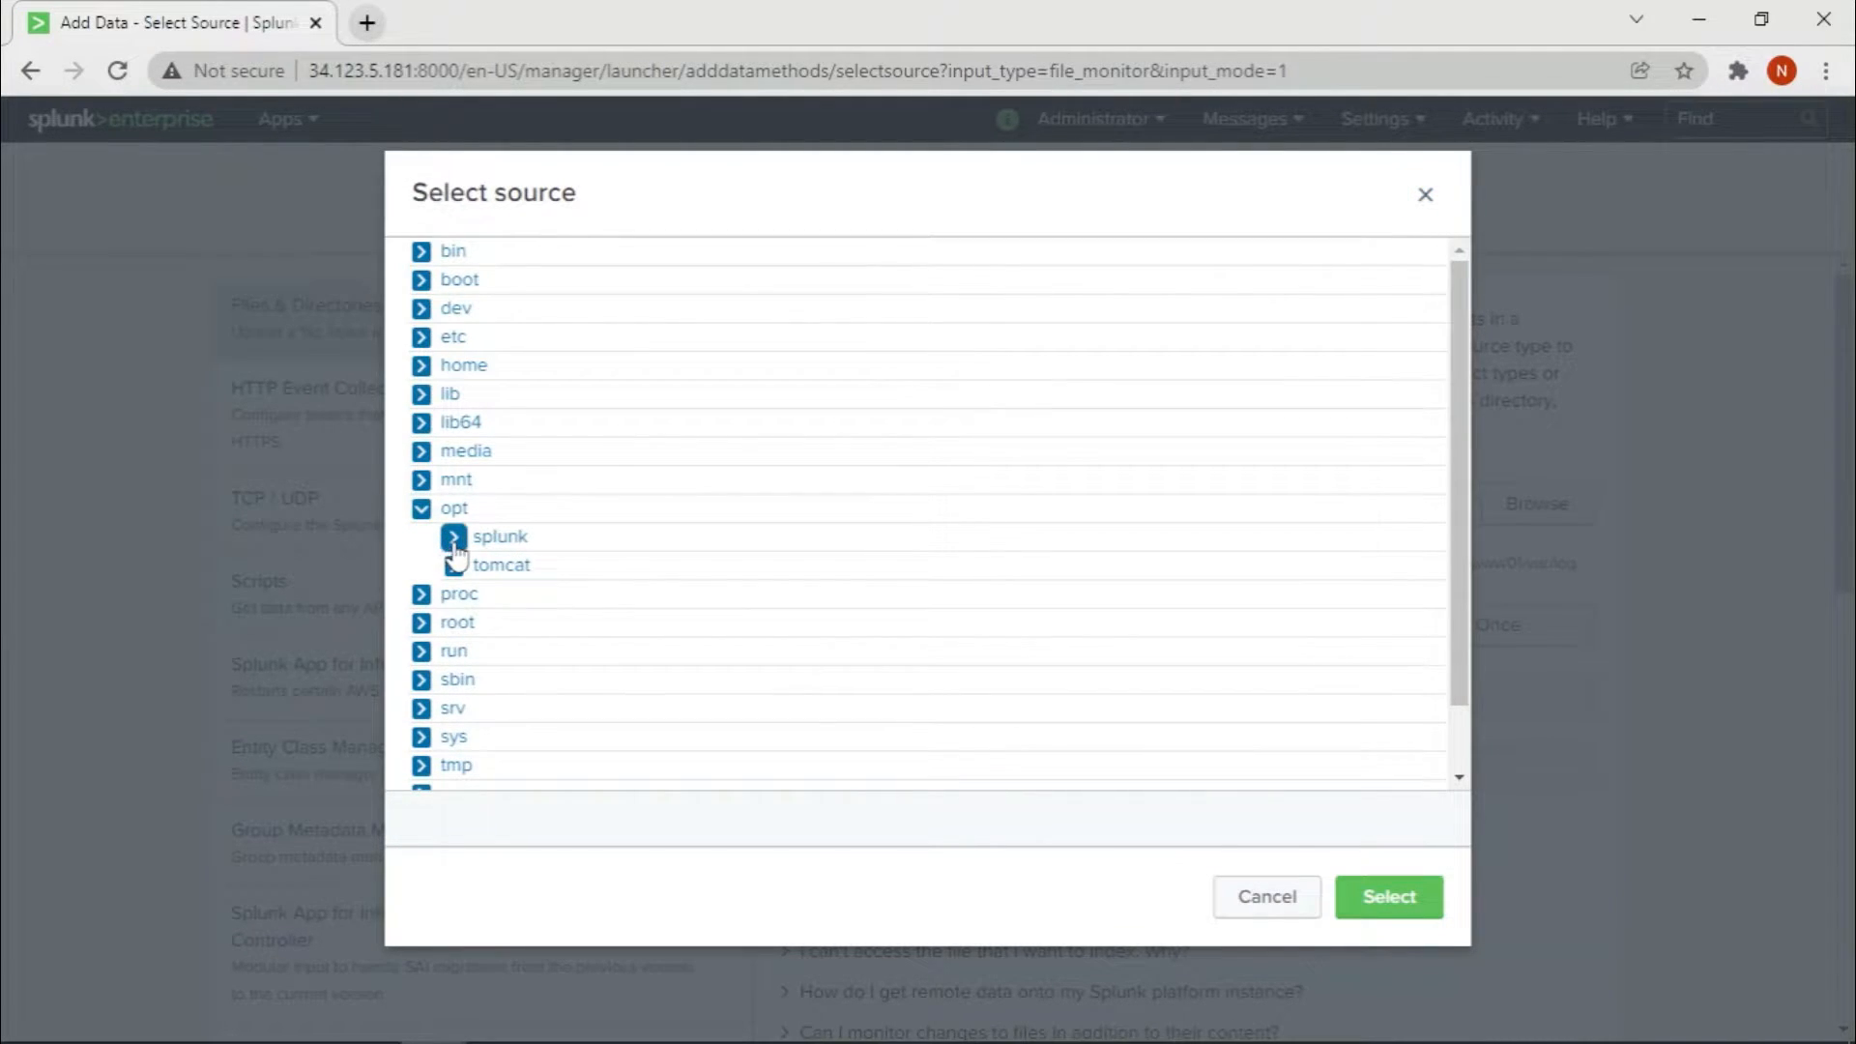
click(454, 537)
click(486, 570)
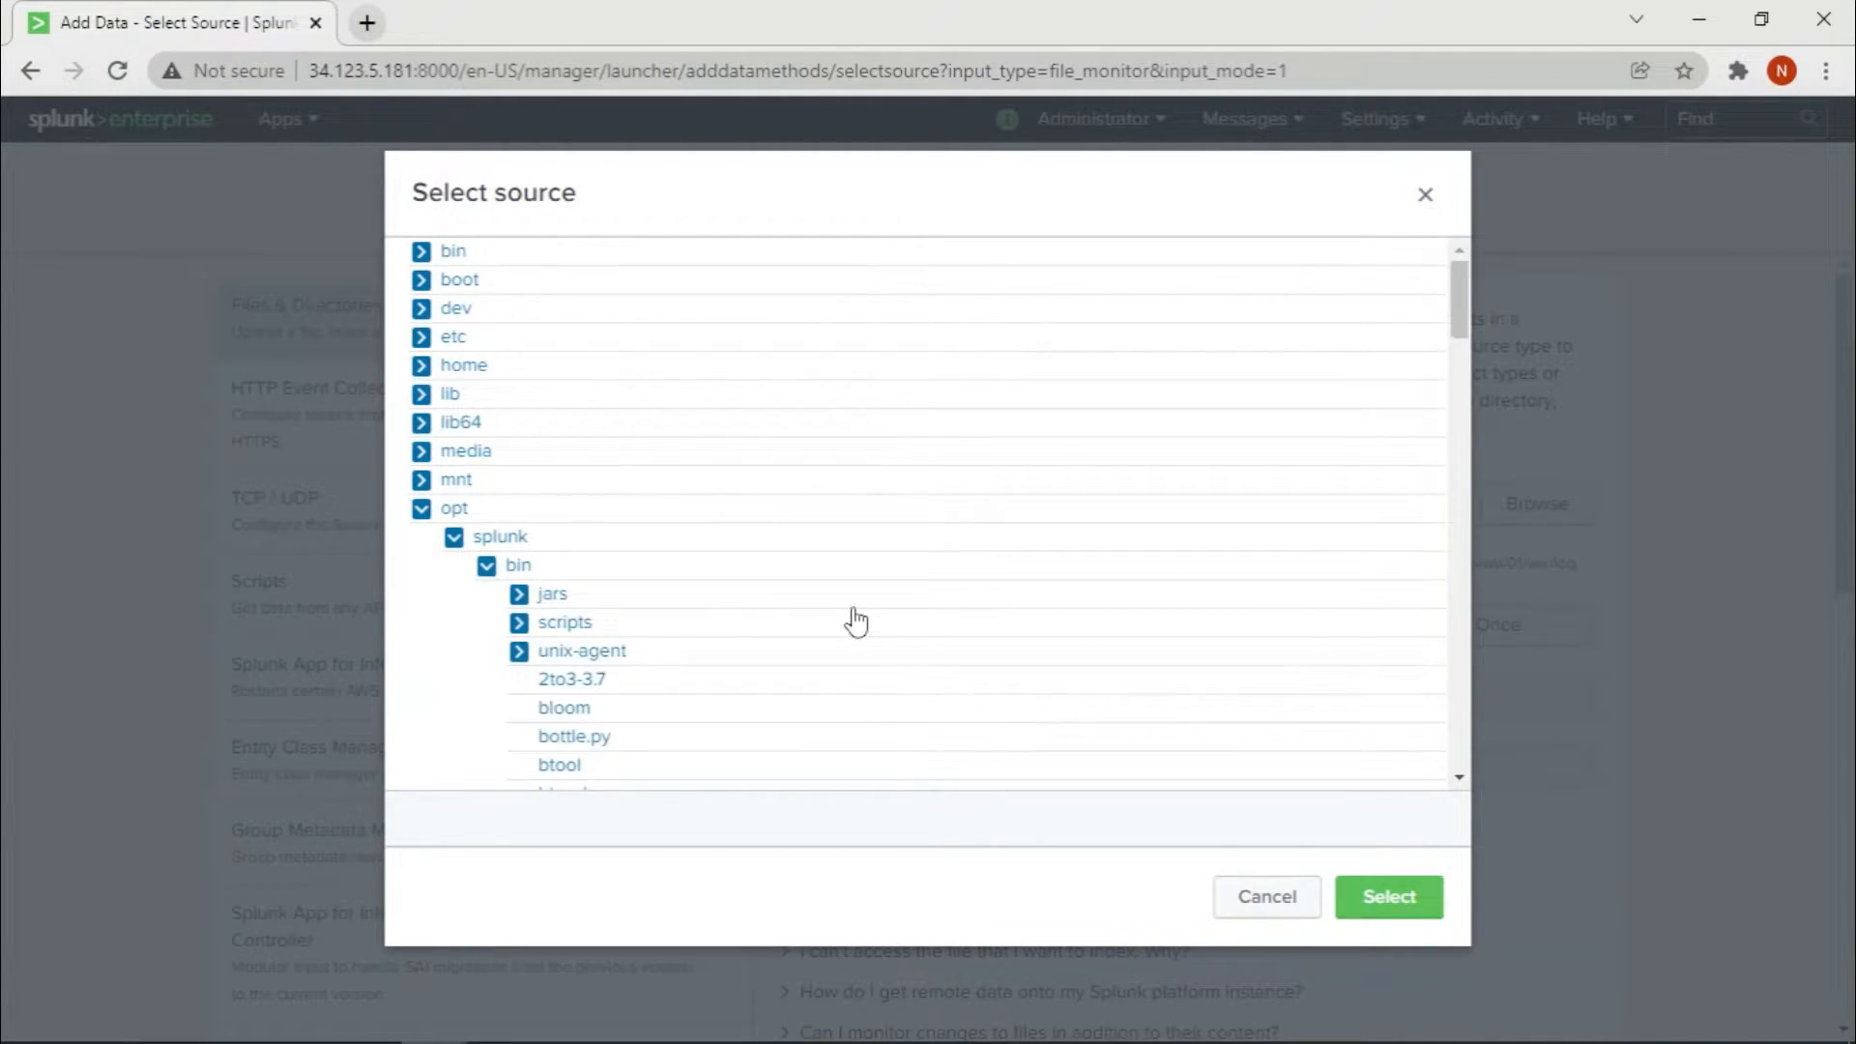
scroll(853, 621, down, 15)
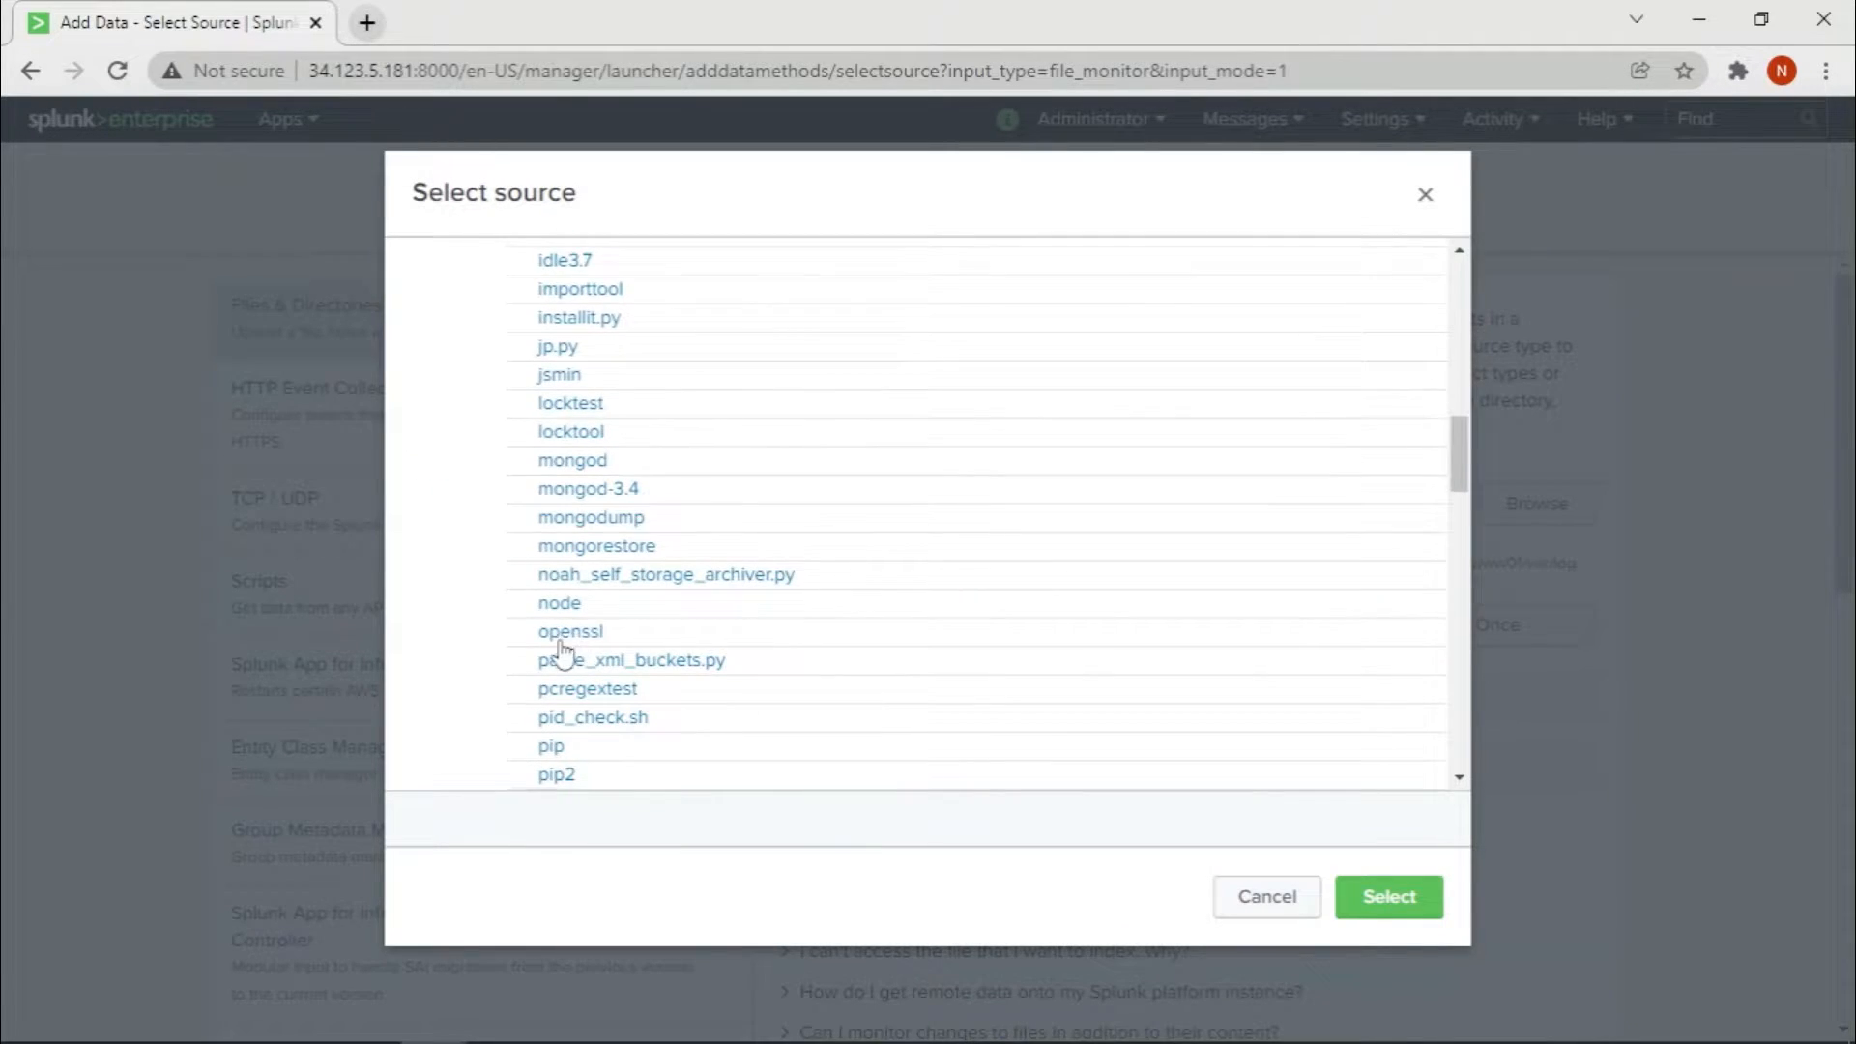
scroll(613, 646, down, 12)
scroll(663, 637, down, 5)
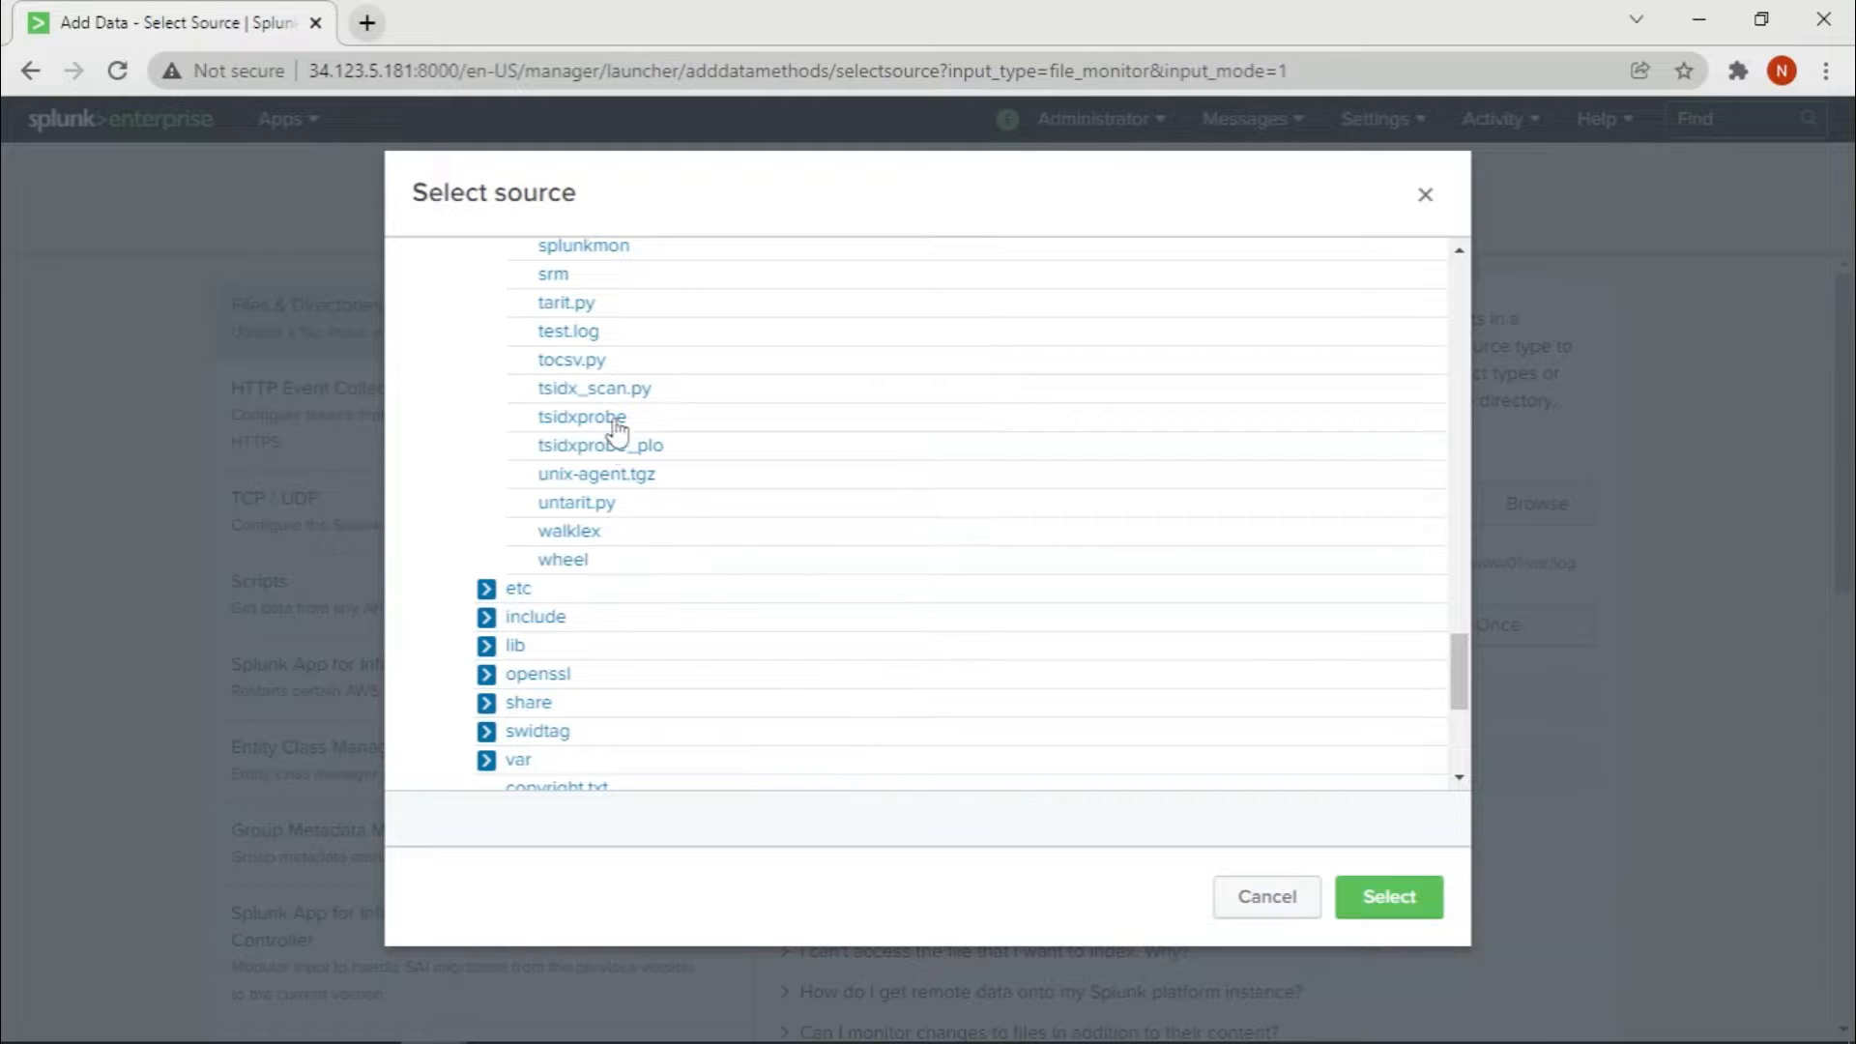
click(572, 333)
click(1418, 899)
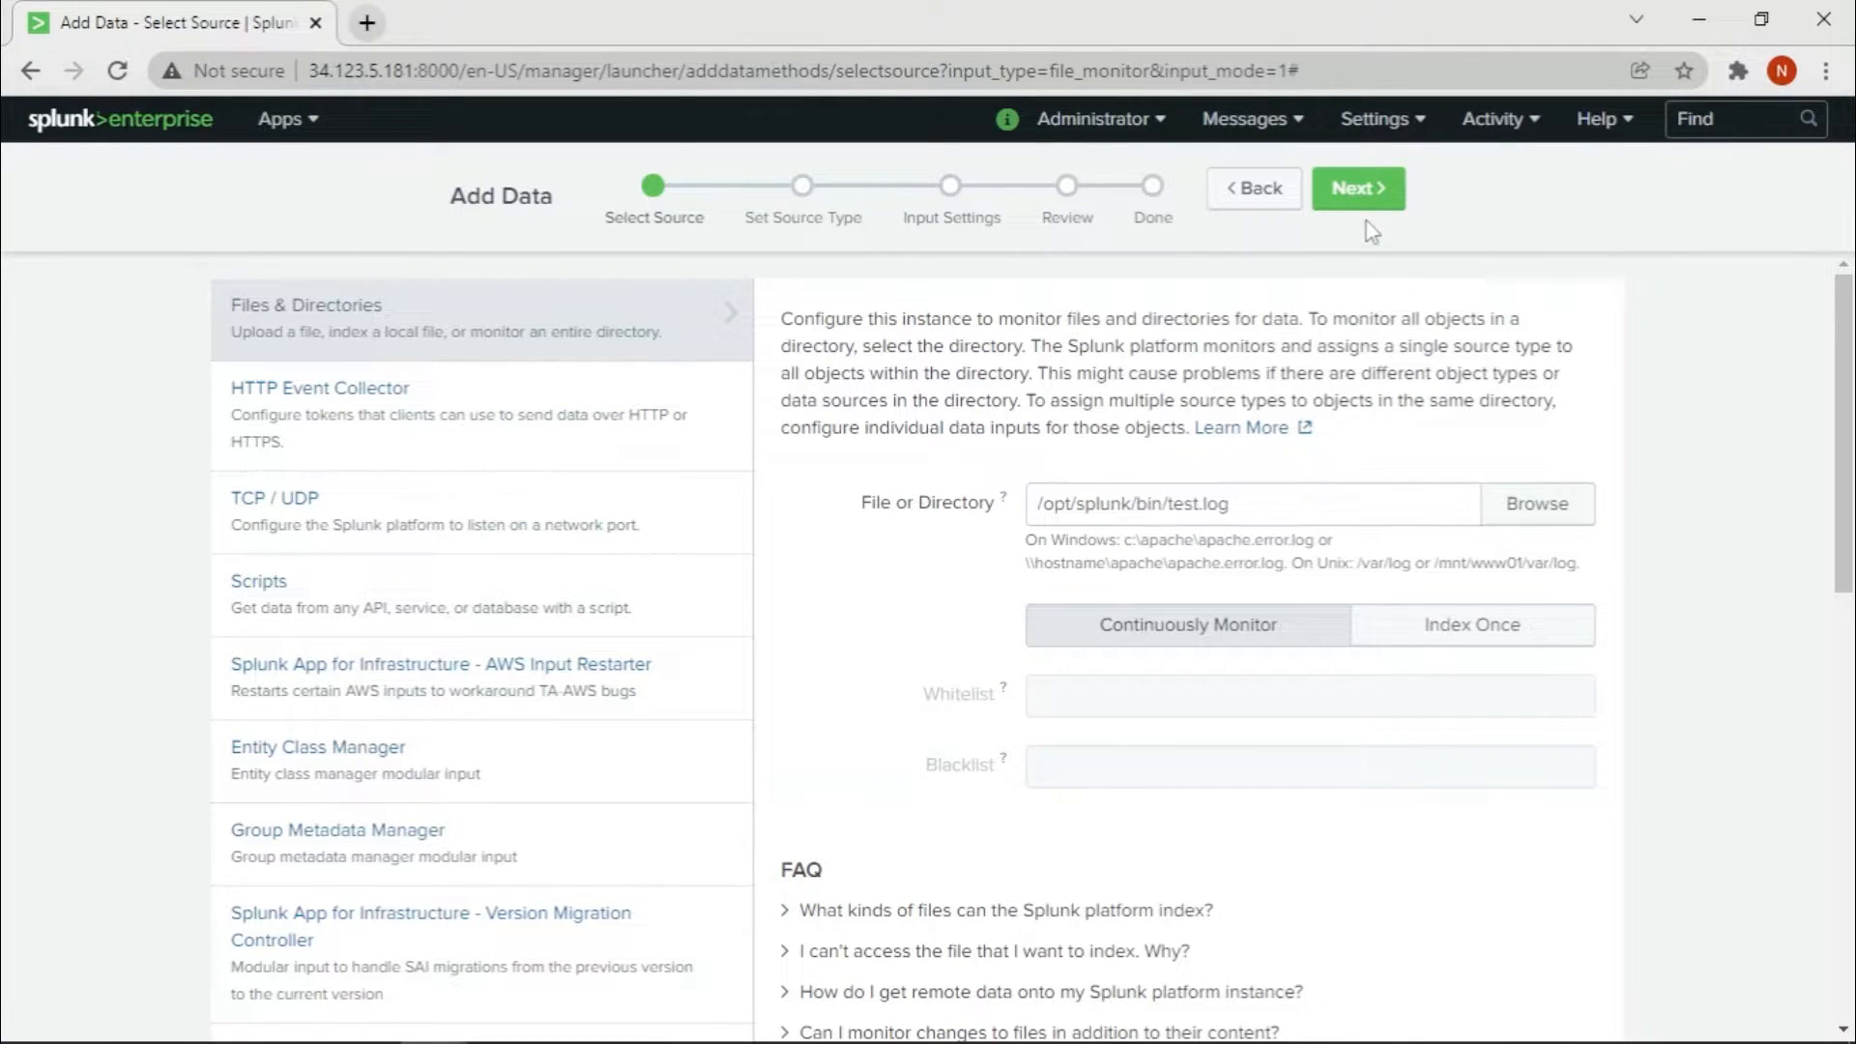
click(1359, 188)
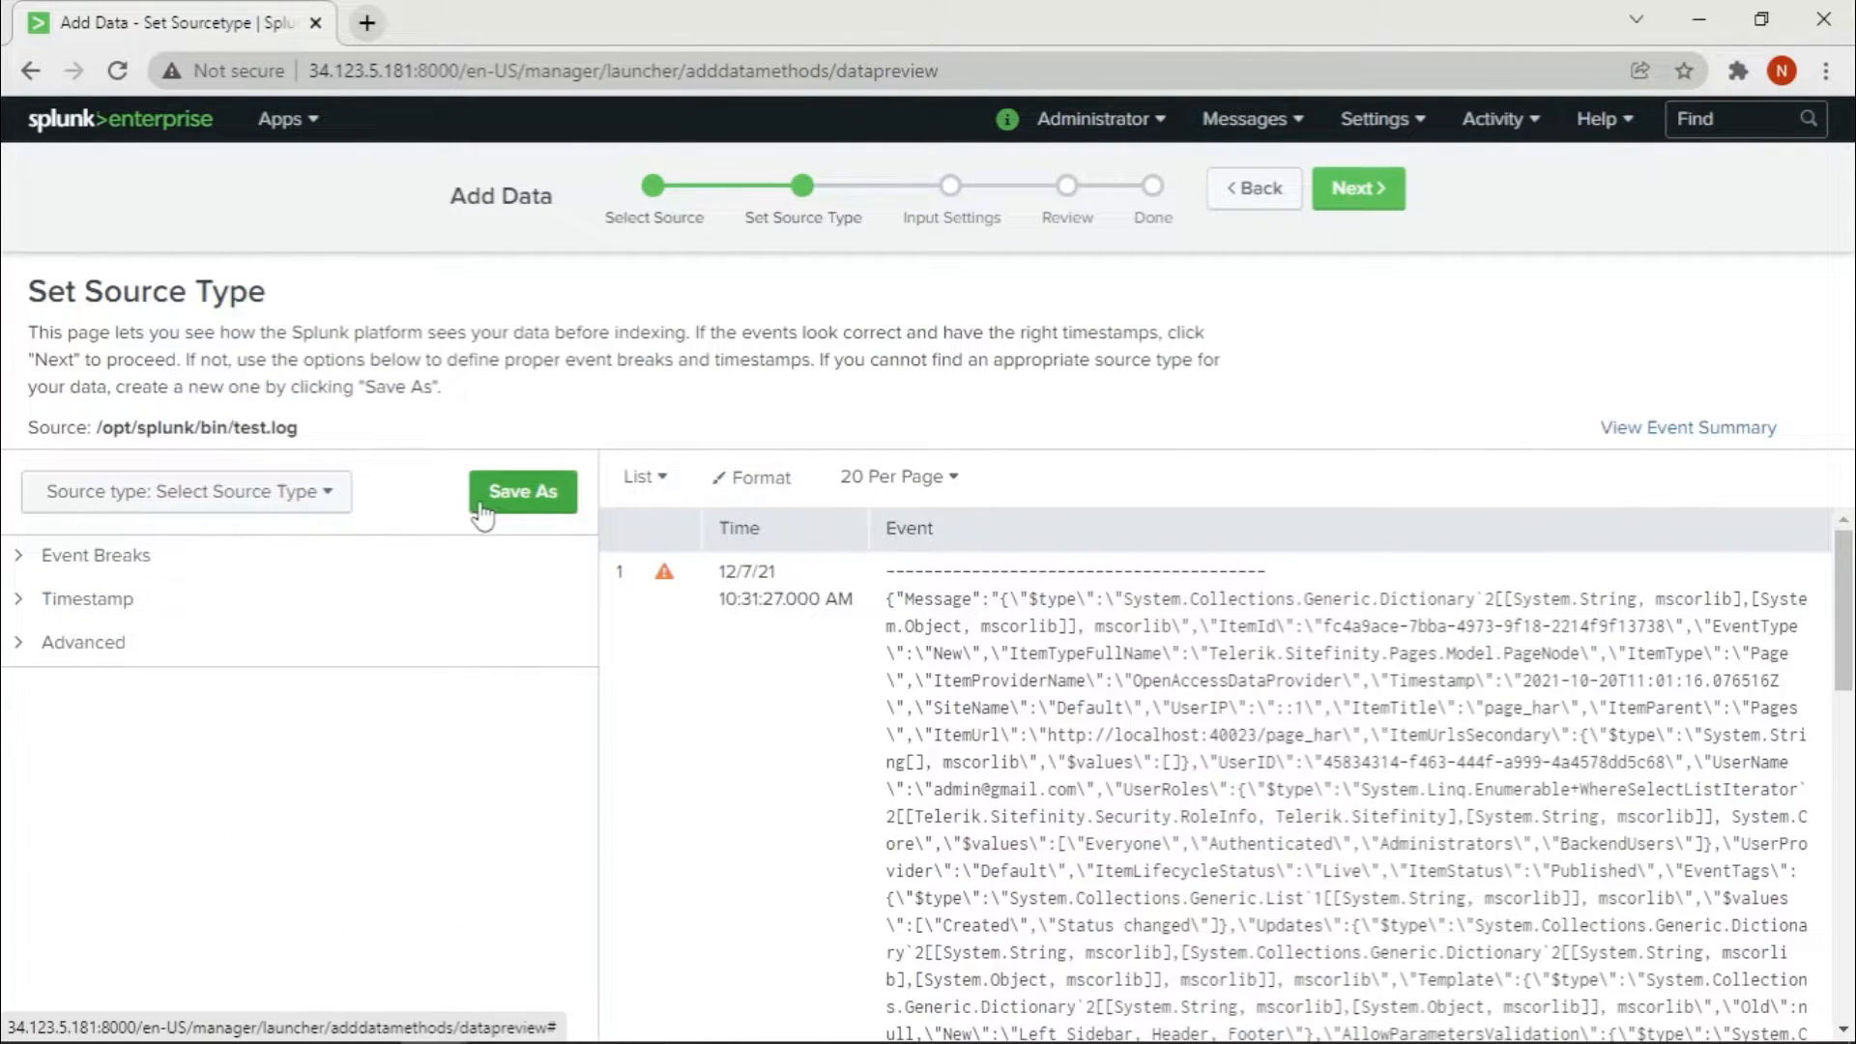
Step: Examine the preview of the raw events in test.log from the first to the last entry
scroll(1640, 655, down, 10)
scroll(1324, 759, up, 10)
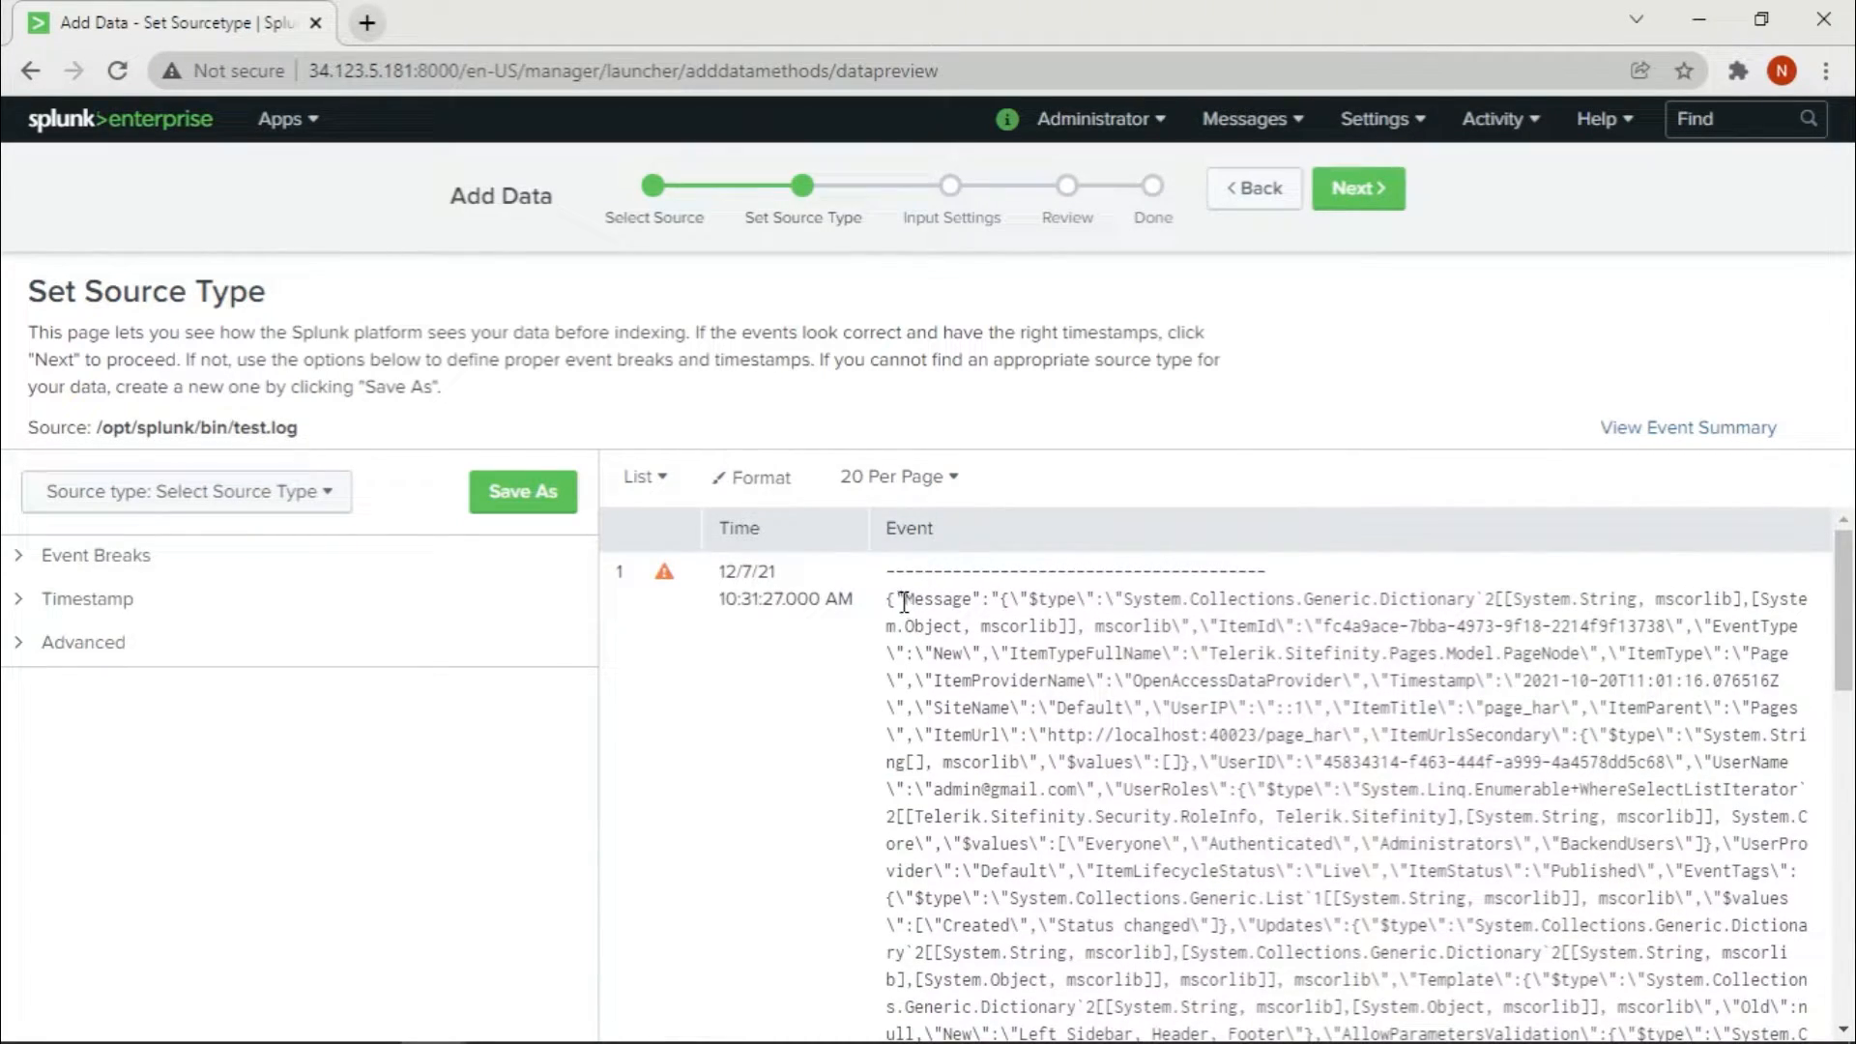
scroll(1353, 744, down, 5)
scroll(1363, 749, up, 3)
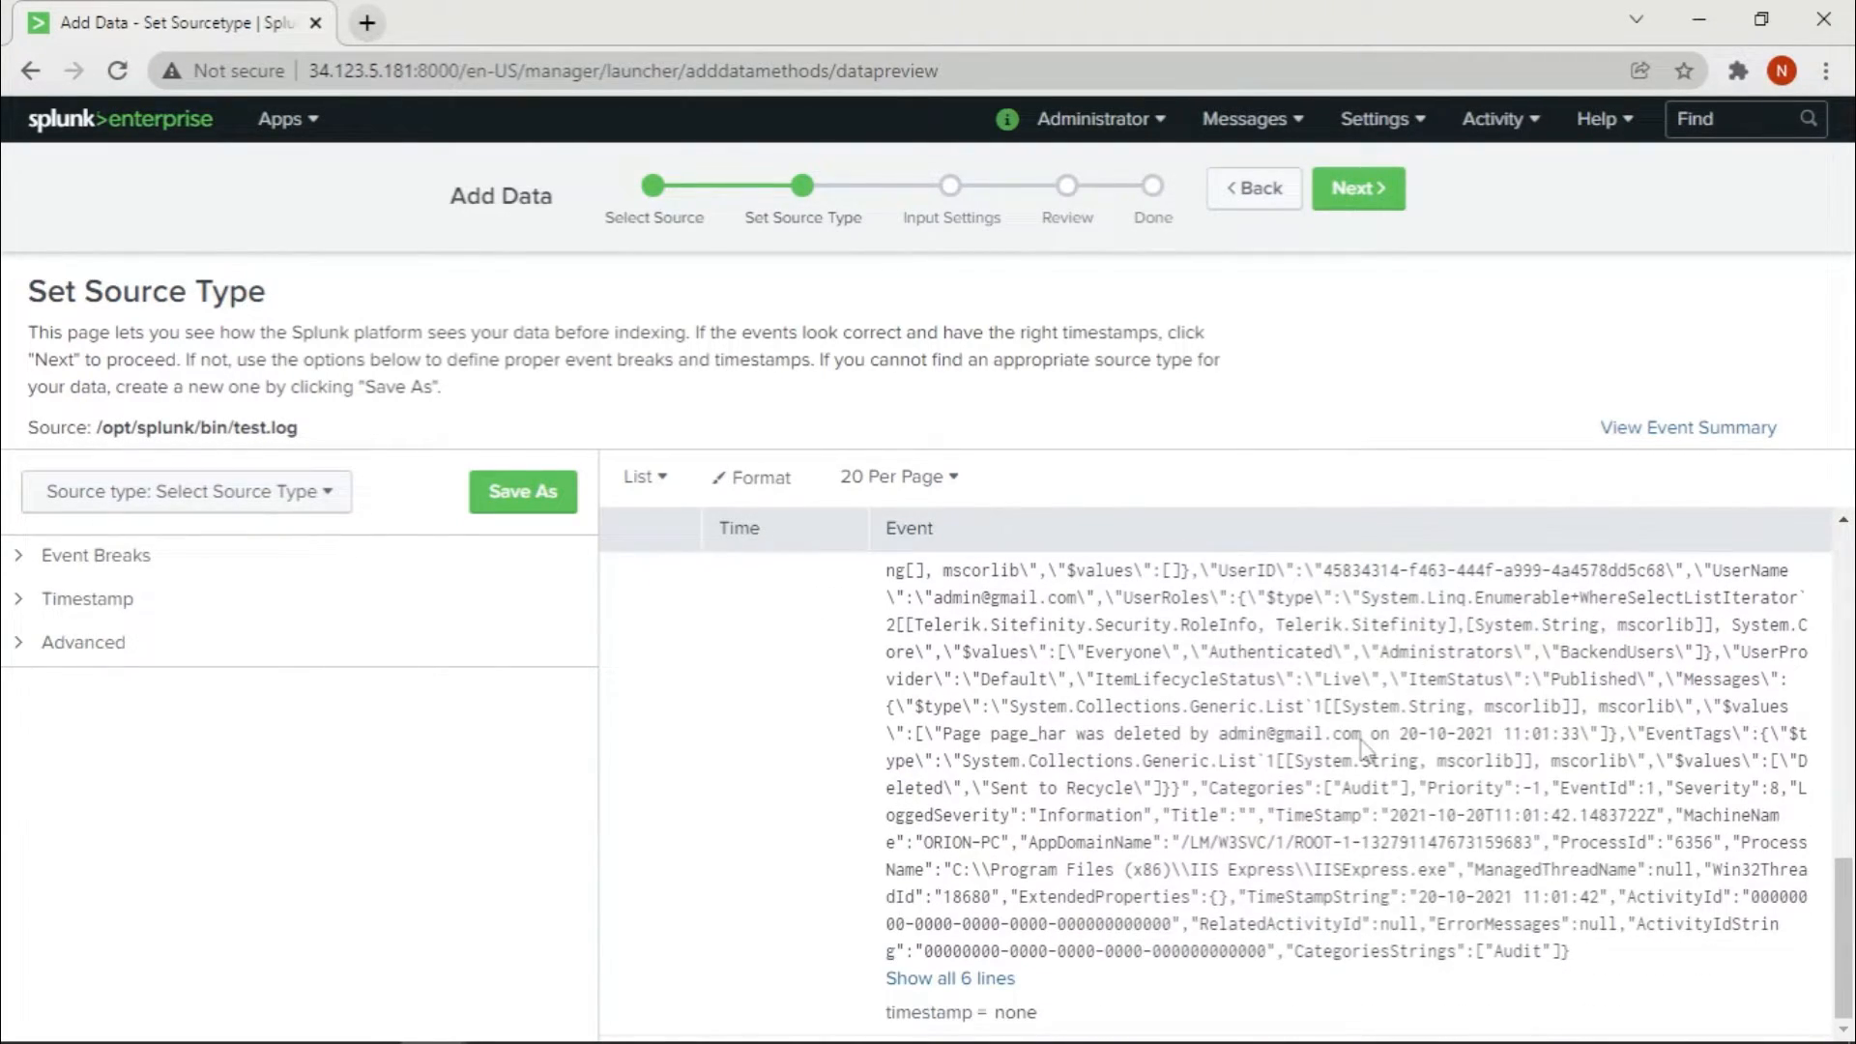
scroll(1373, 759, down, 2)
scroll(1368, 773, up, 5)
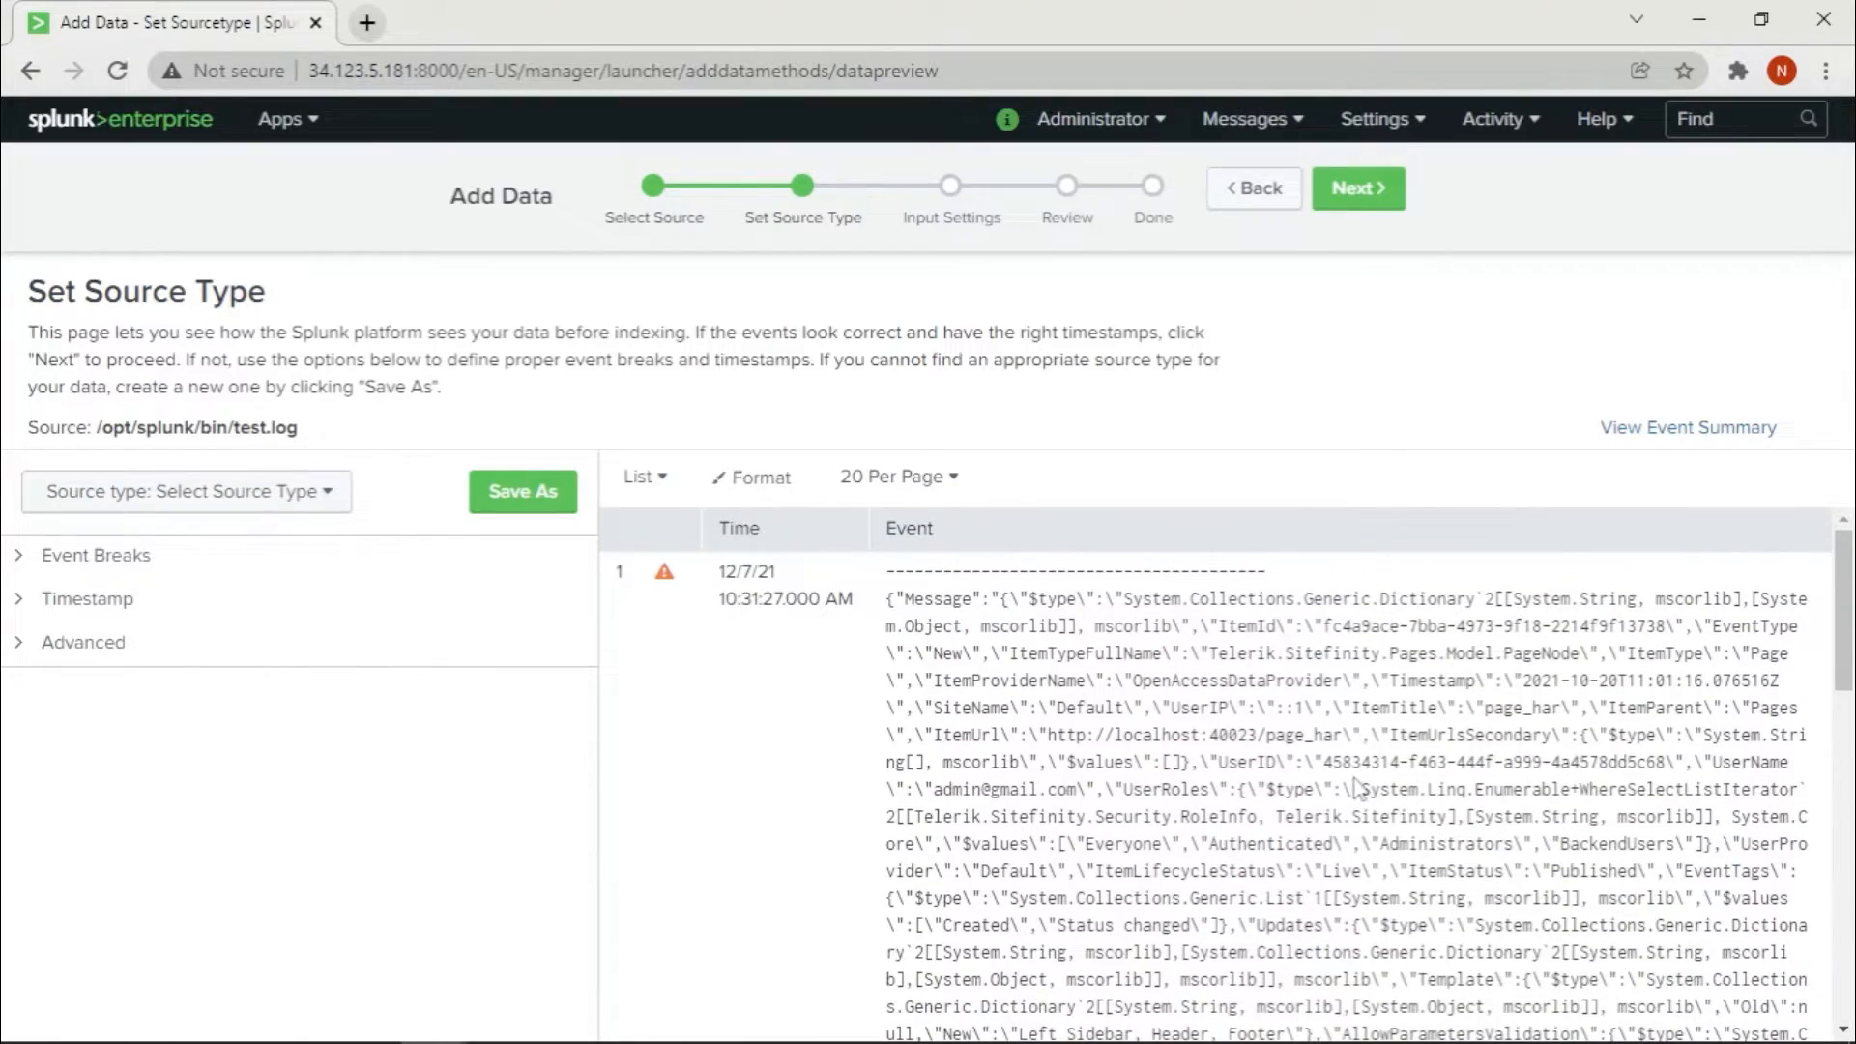
scroll(899, 621, down, 10)
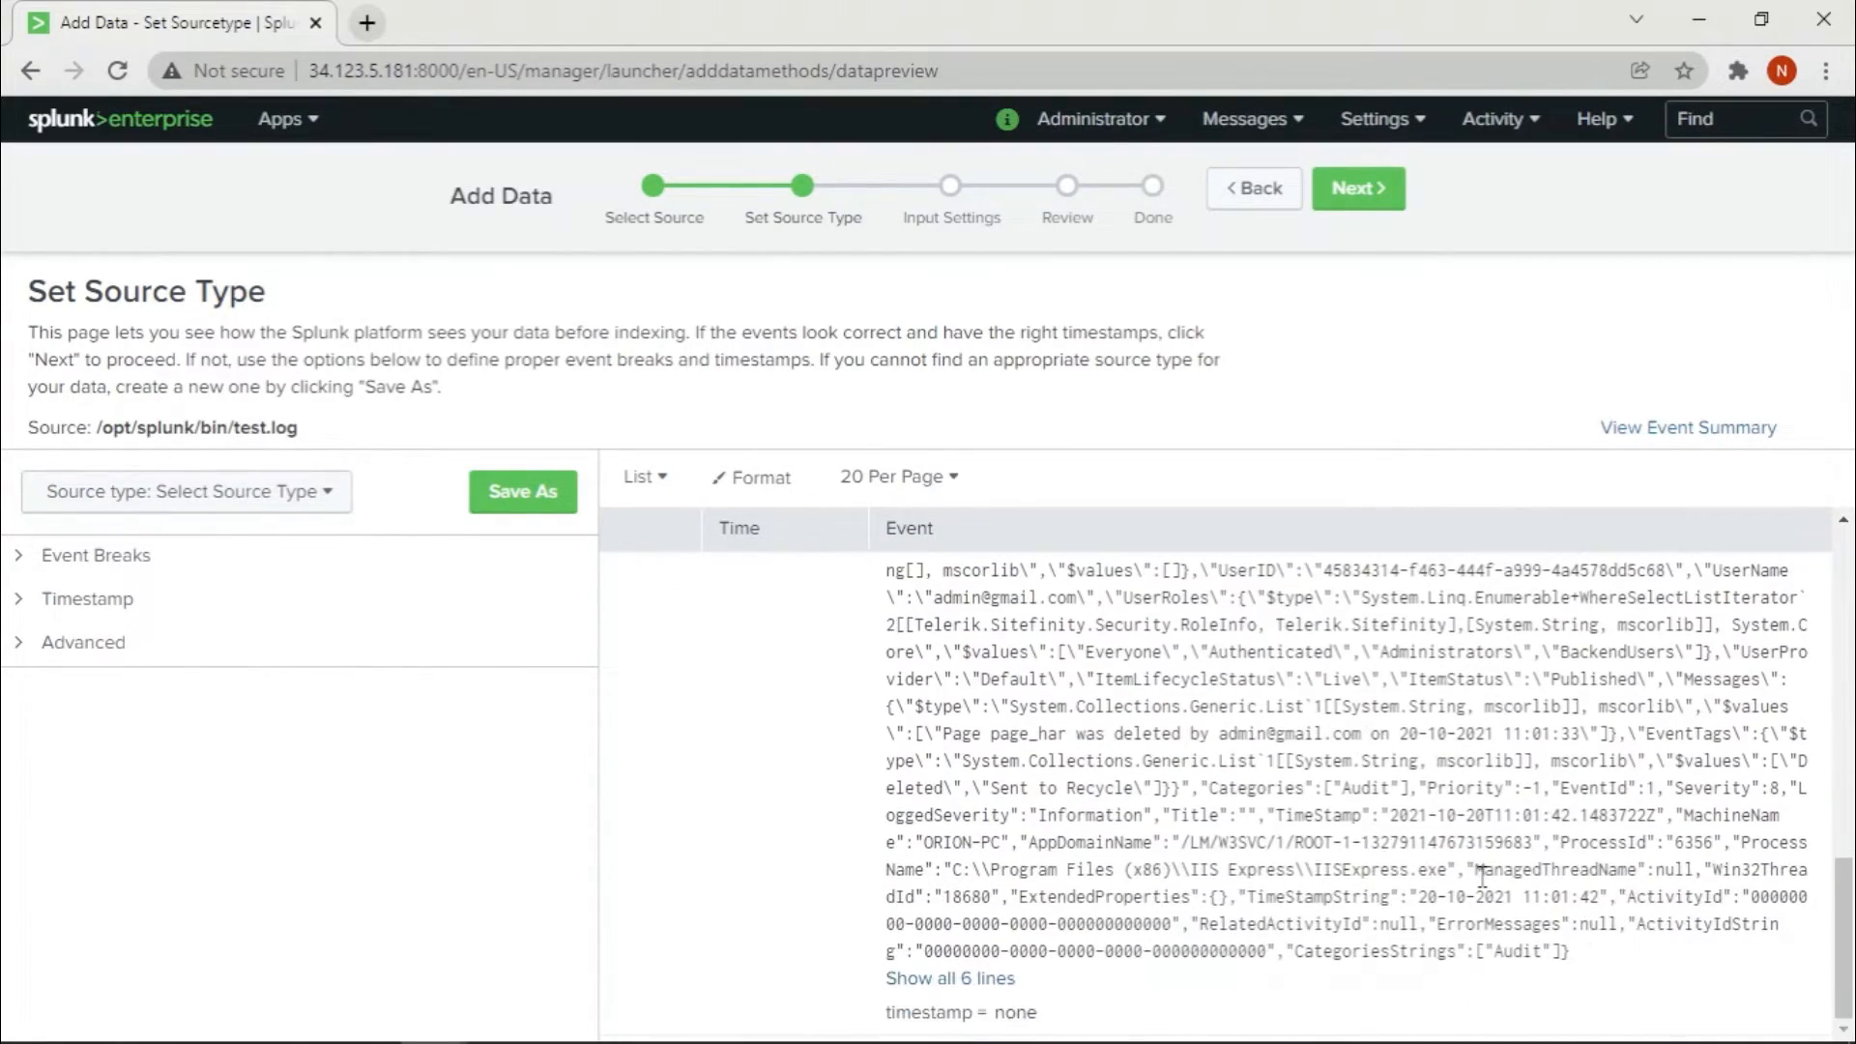
scroll(1479, 873, up, 10)
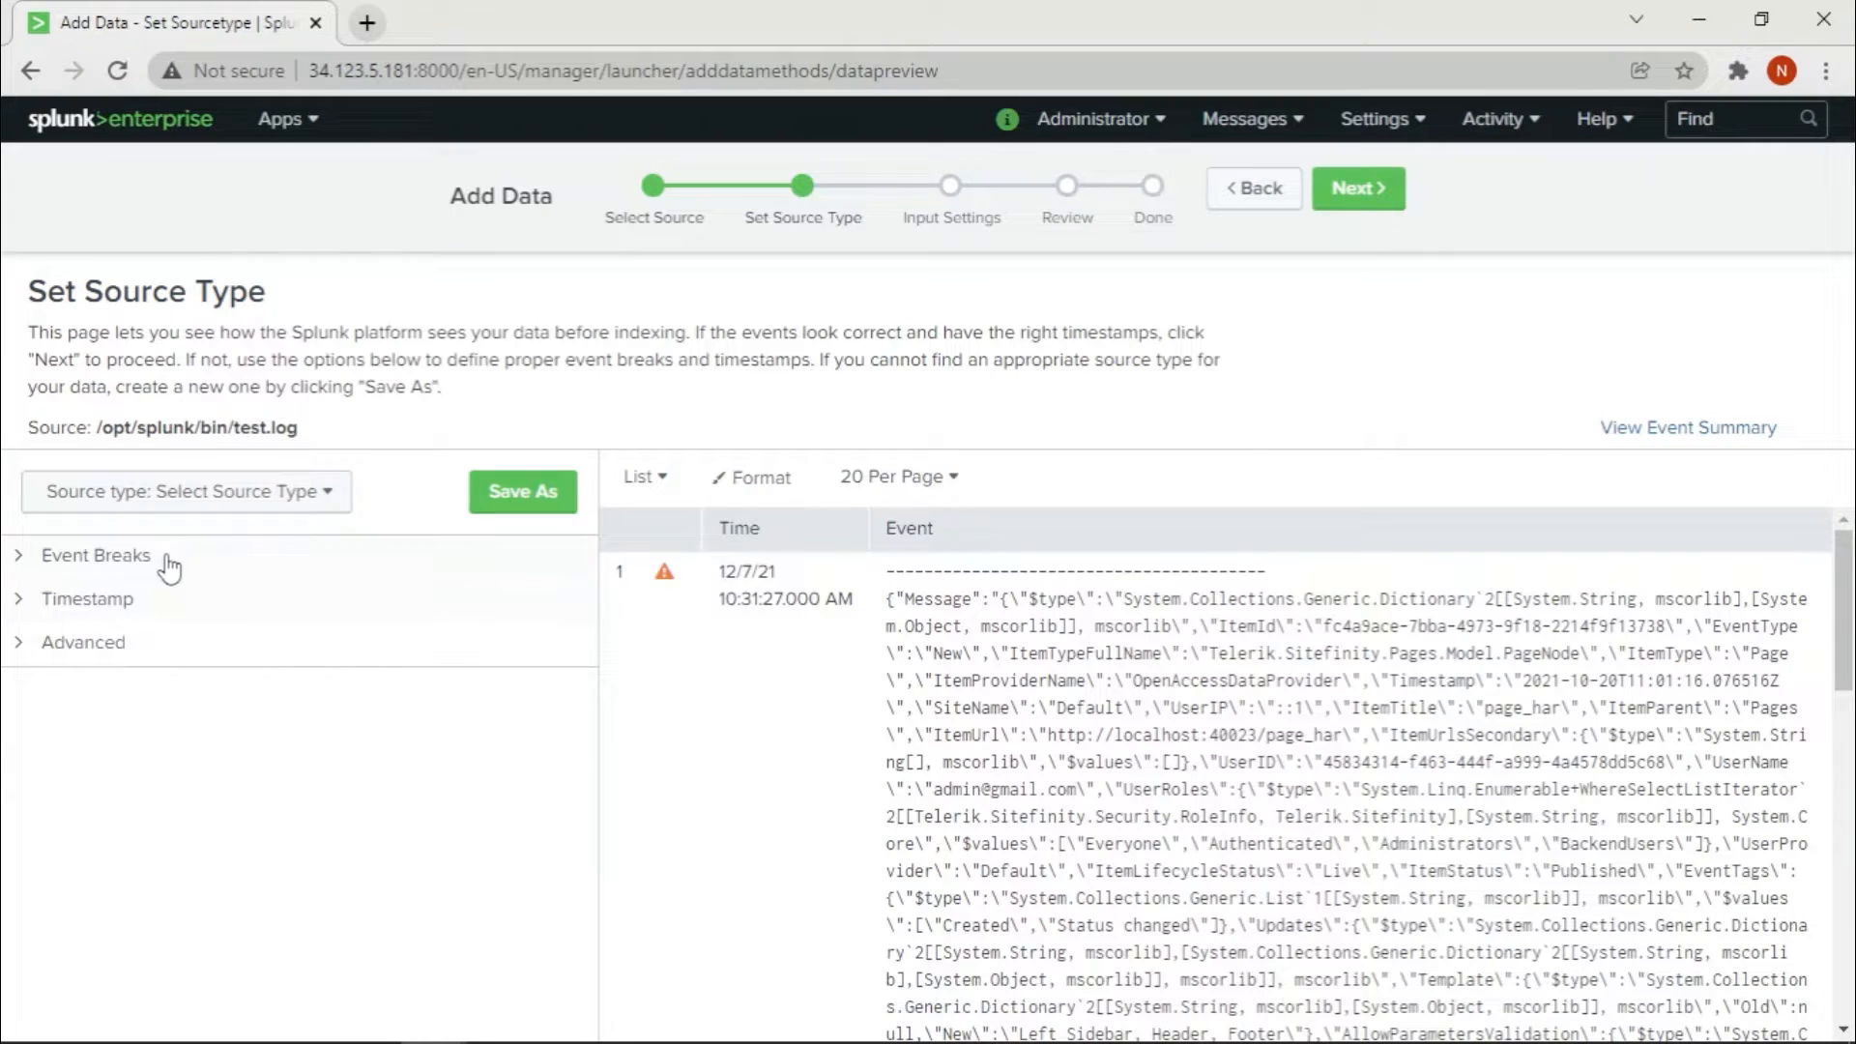
Step: Set the source type of test.log to _json
click(228, 500)
text(_j)
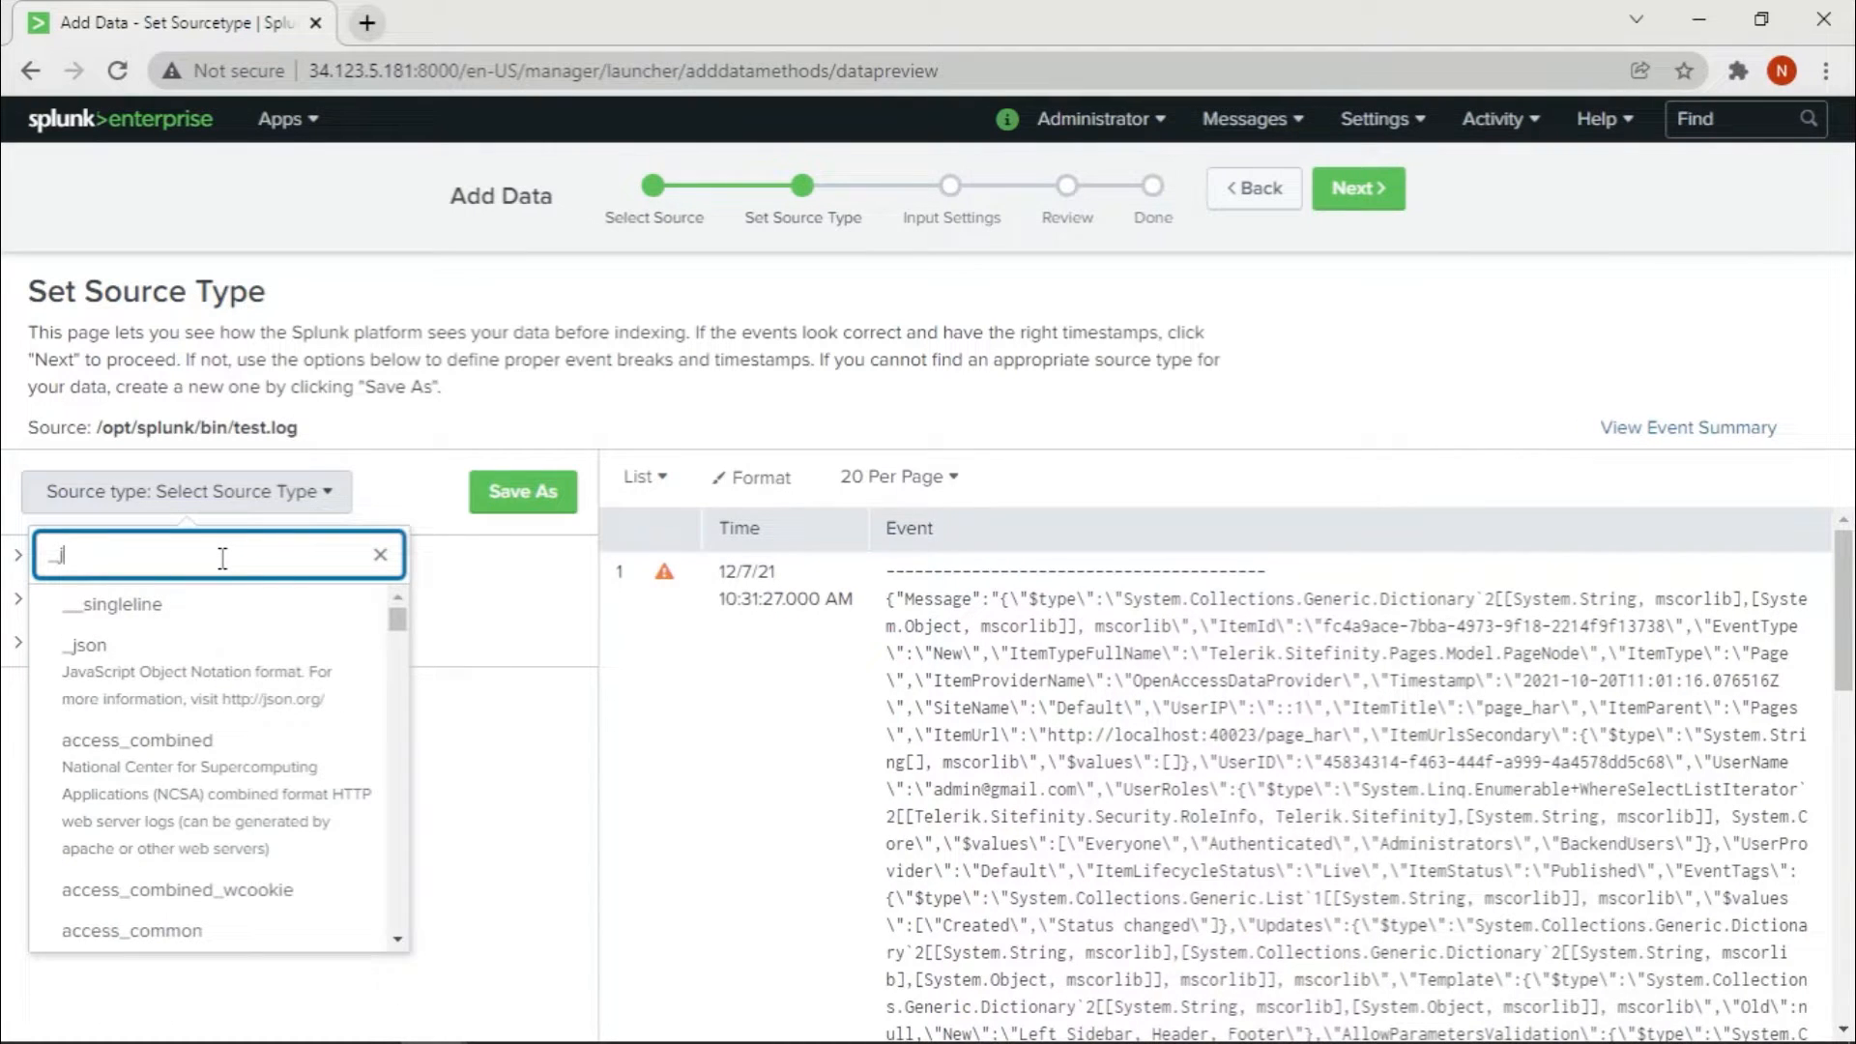
text(s)
click(221, 594)
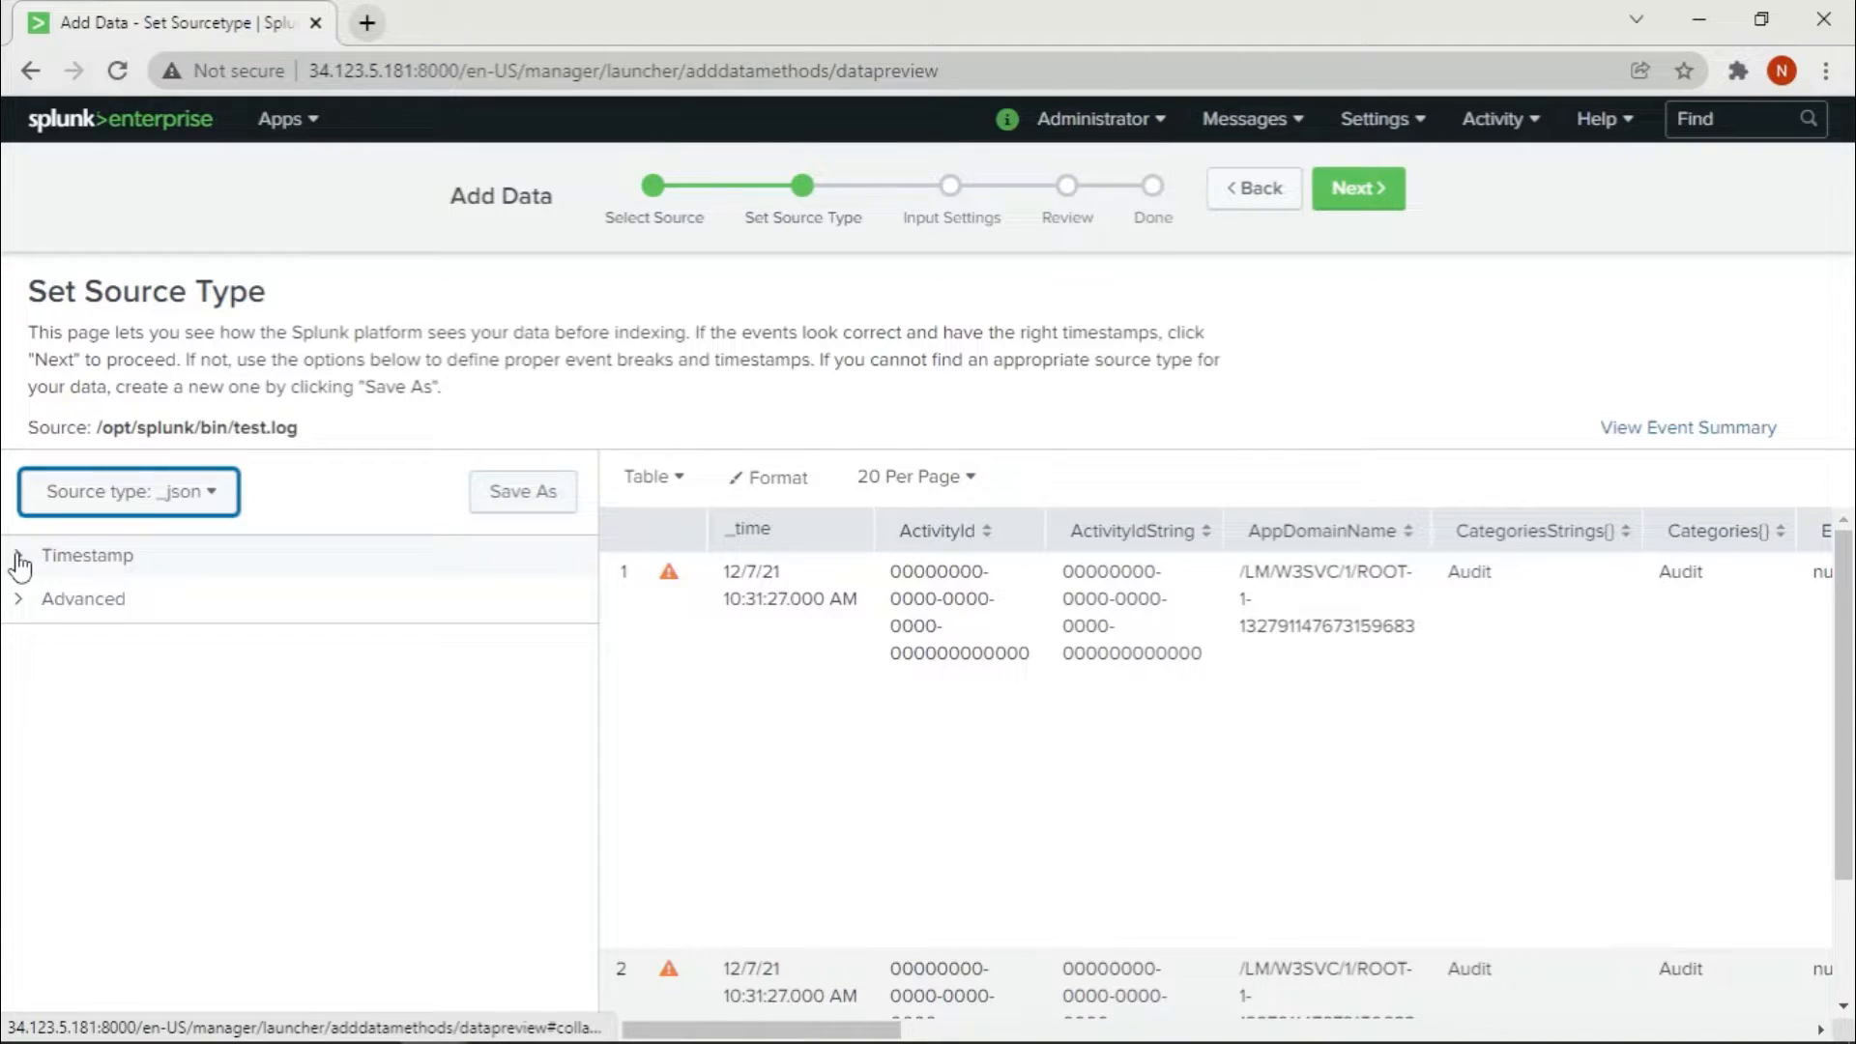
Step: Set the timestamp extraction to Advanced, keeping the default system time zone and empty format and fields
click(18, 559)
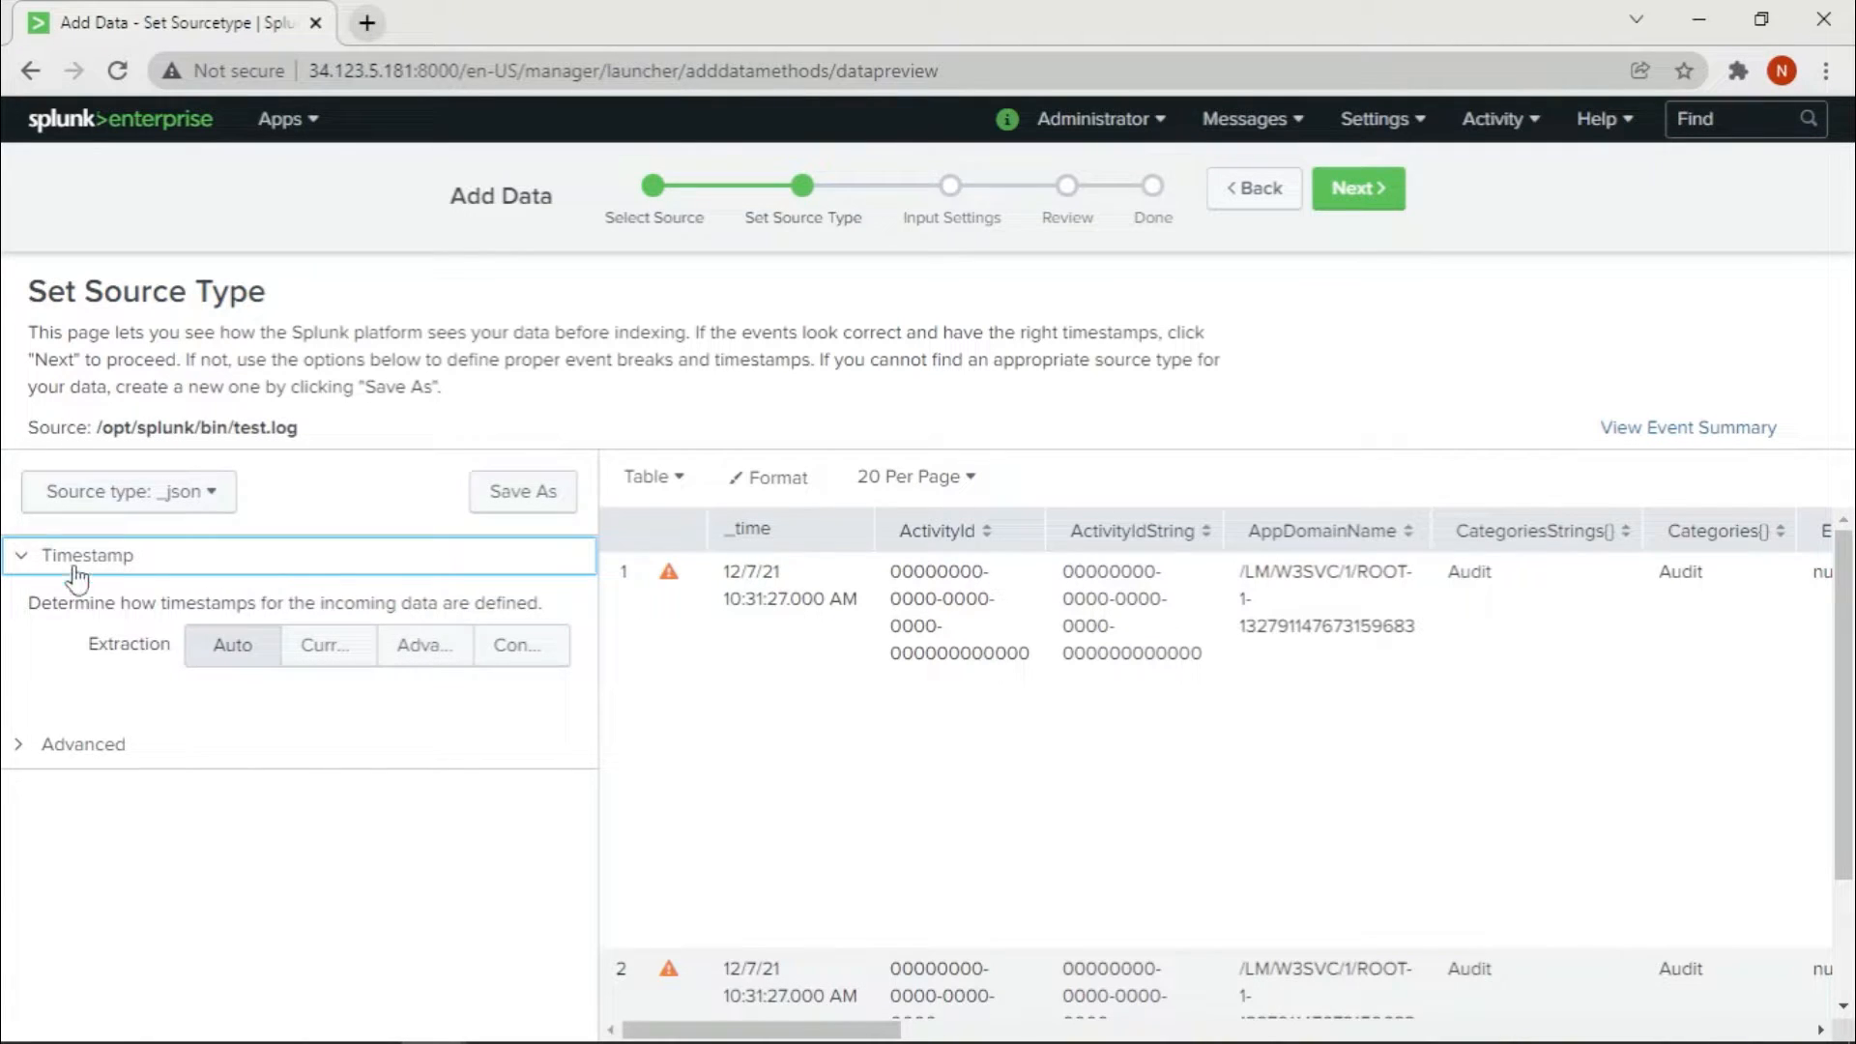
click(21, 565)
click(24, 553)
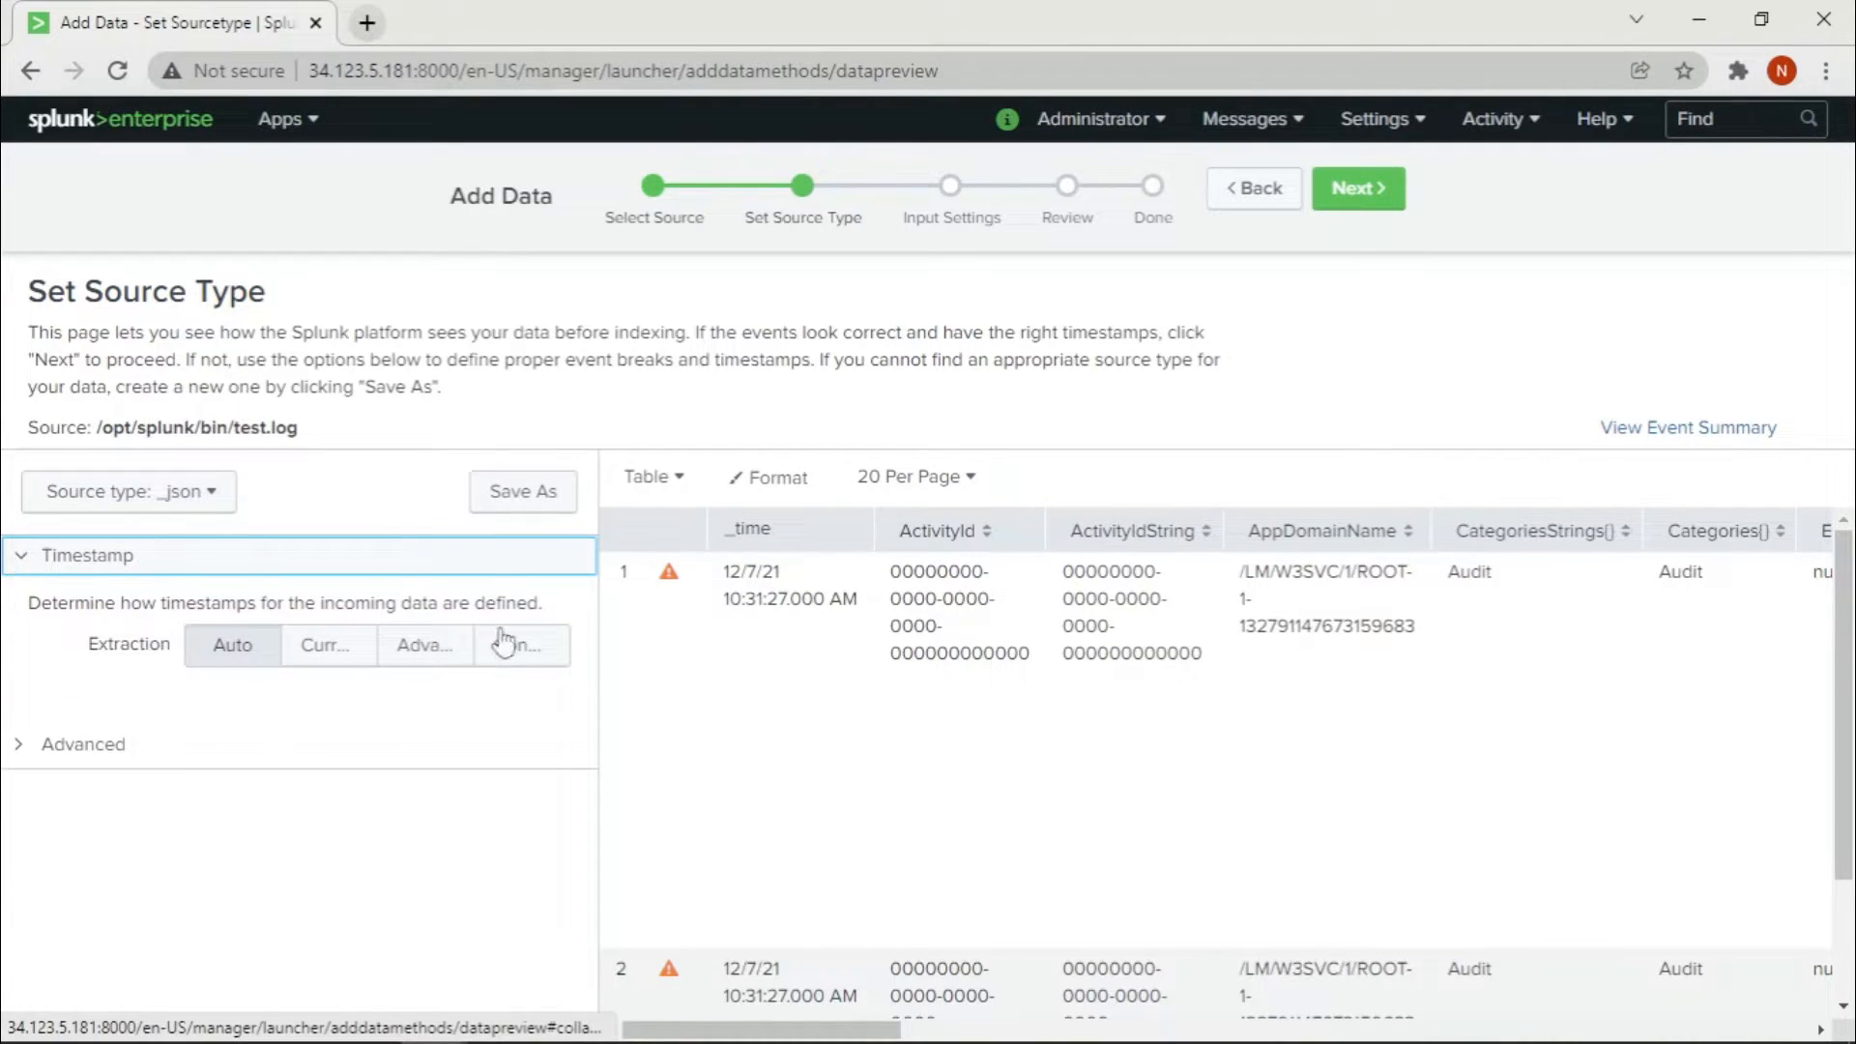
click(434, 654)
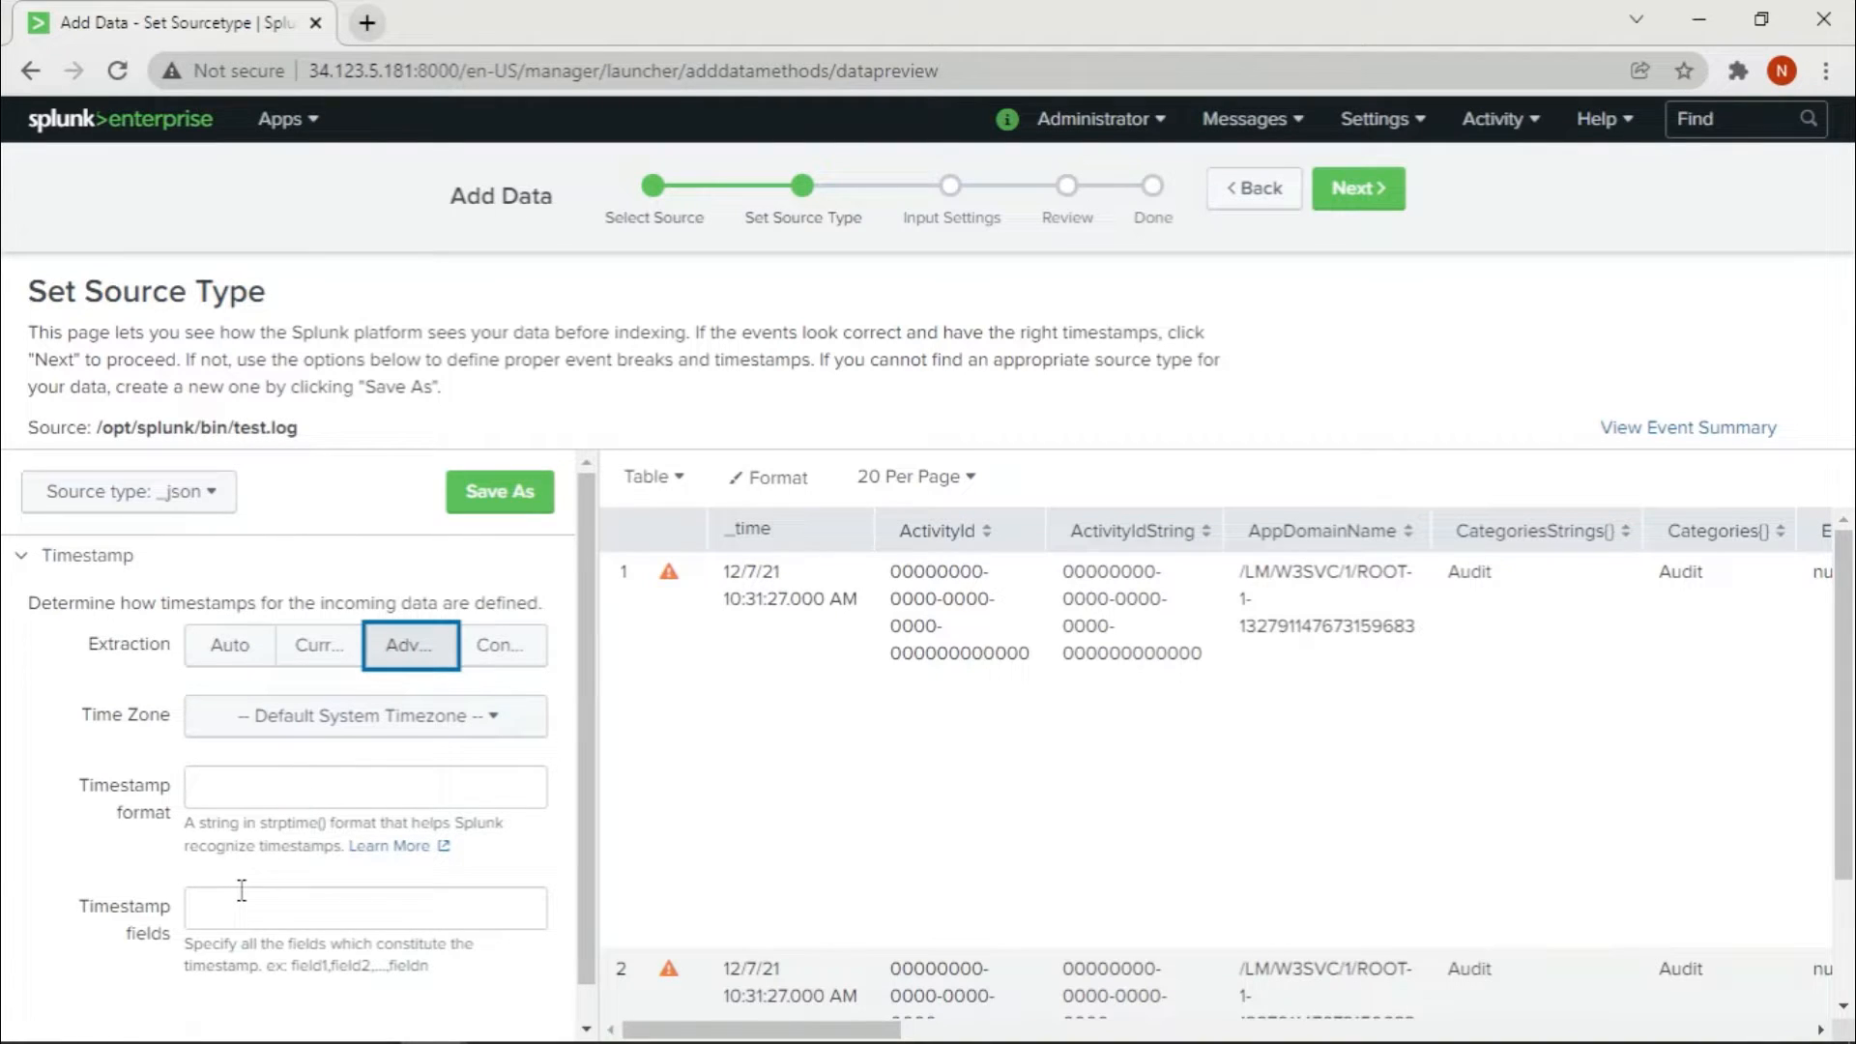
scroll(373, 907, down, 1)
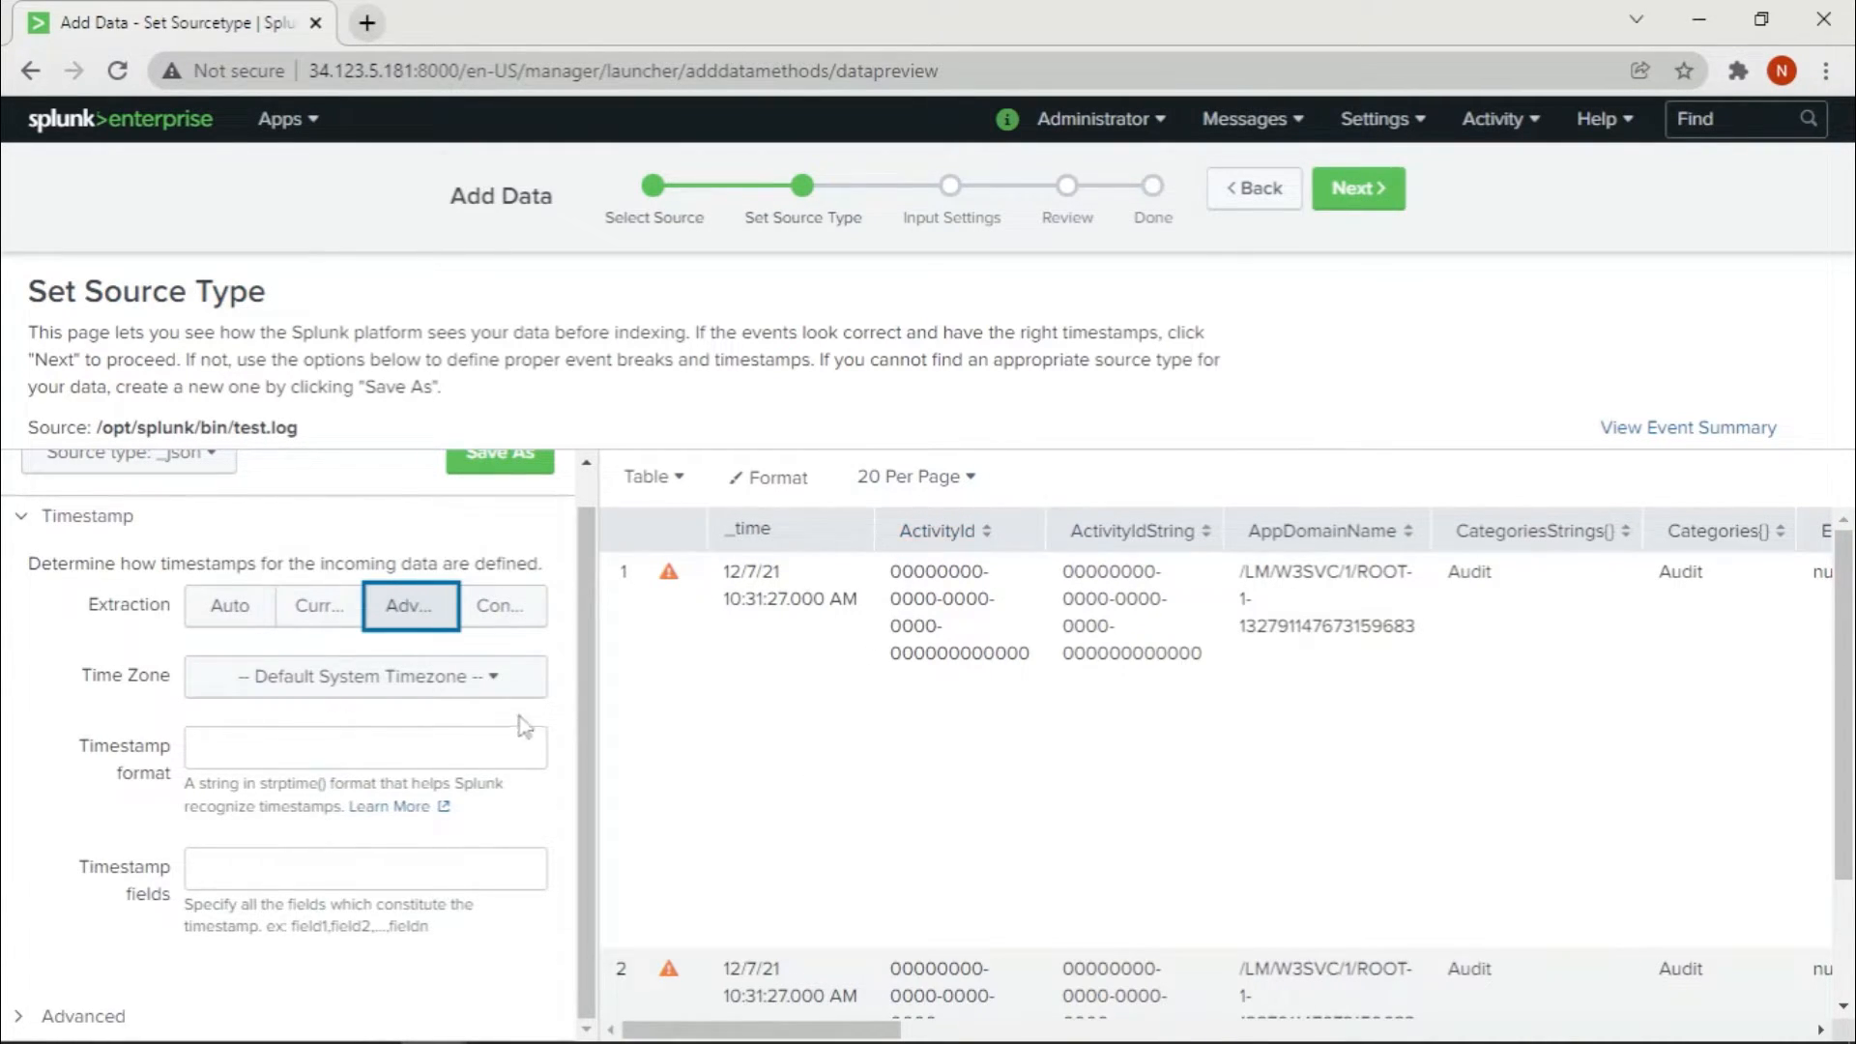
scroll(406, 592, up, 1)
click(27, 565)
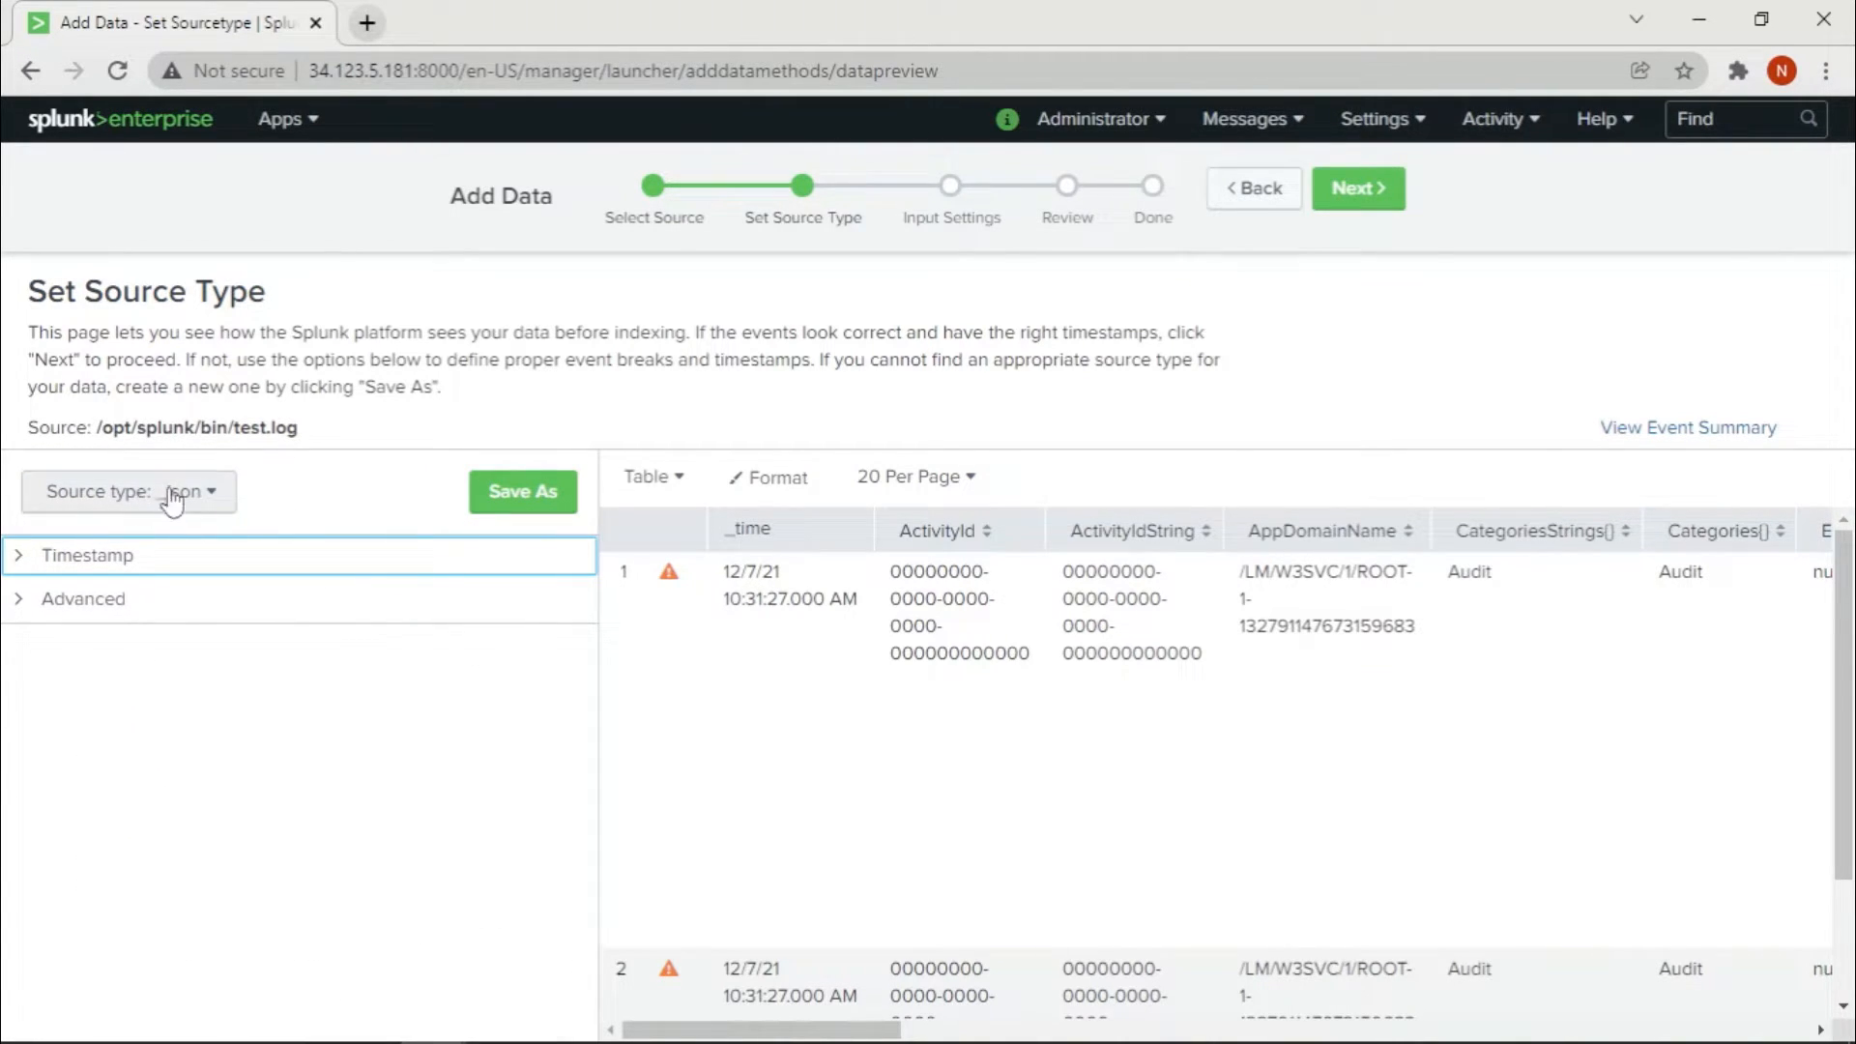
Step: Save the modified source type under the name testjjjson and continue to the input settings
click(548, 495)
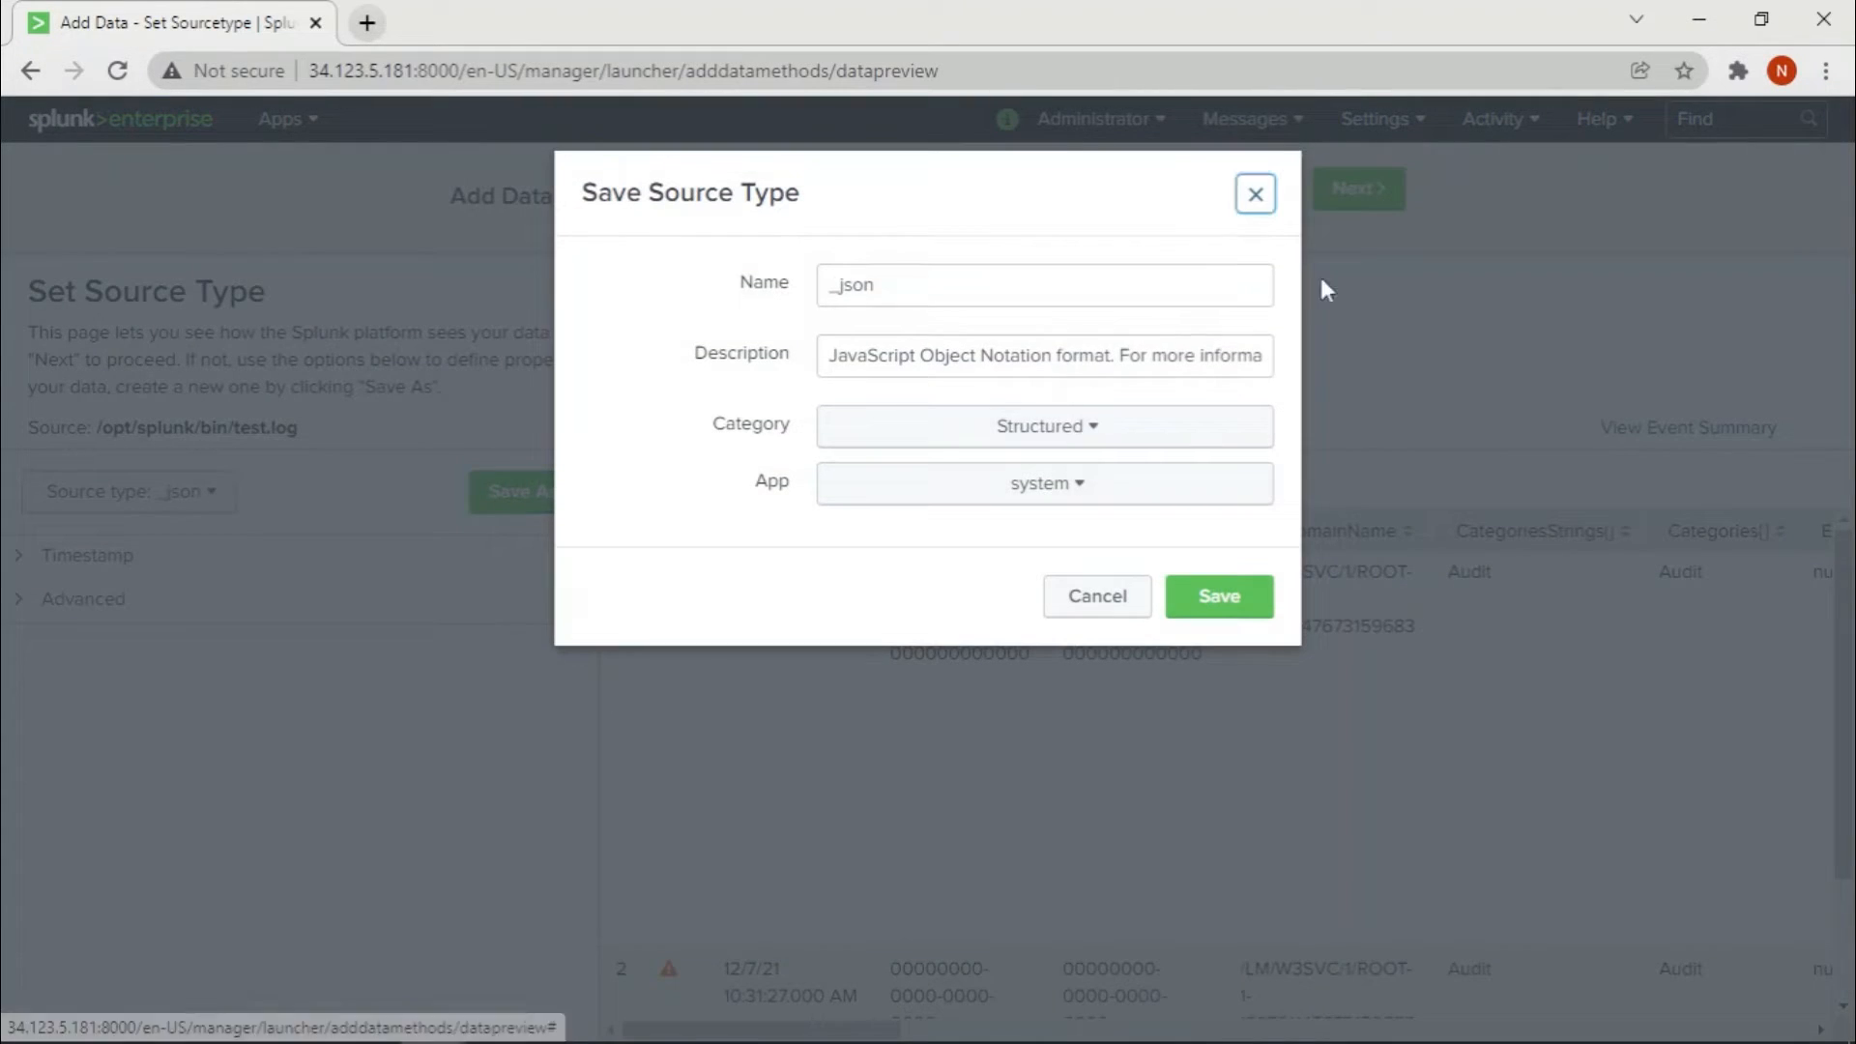
click(895, 293)
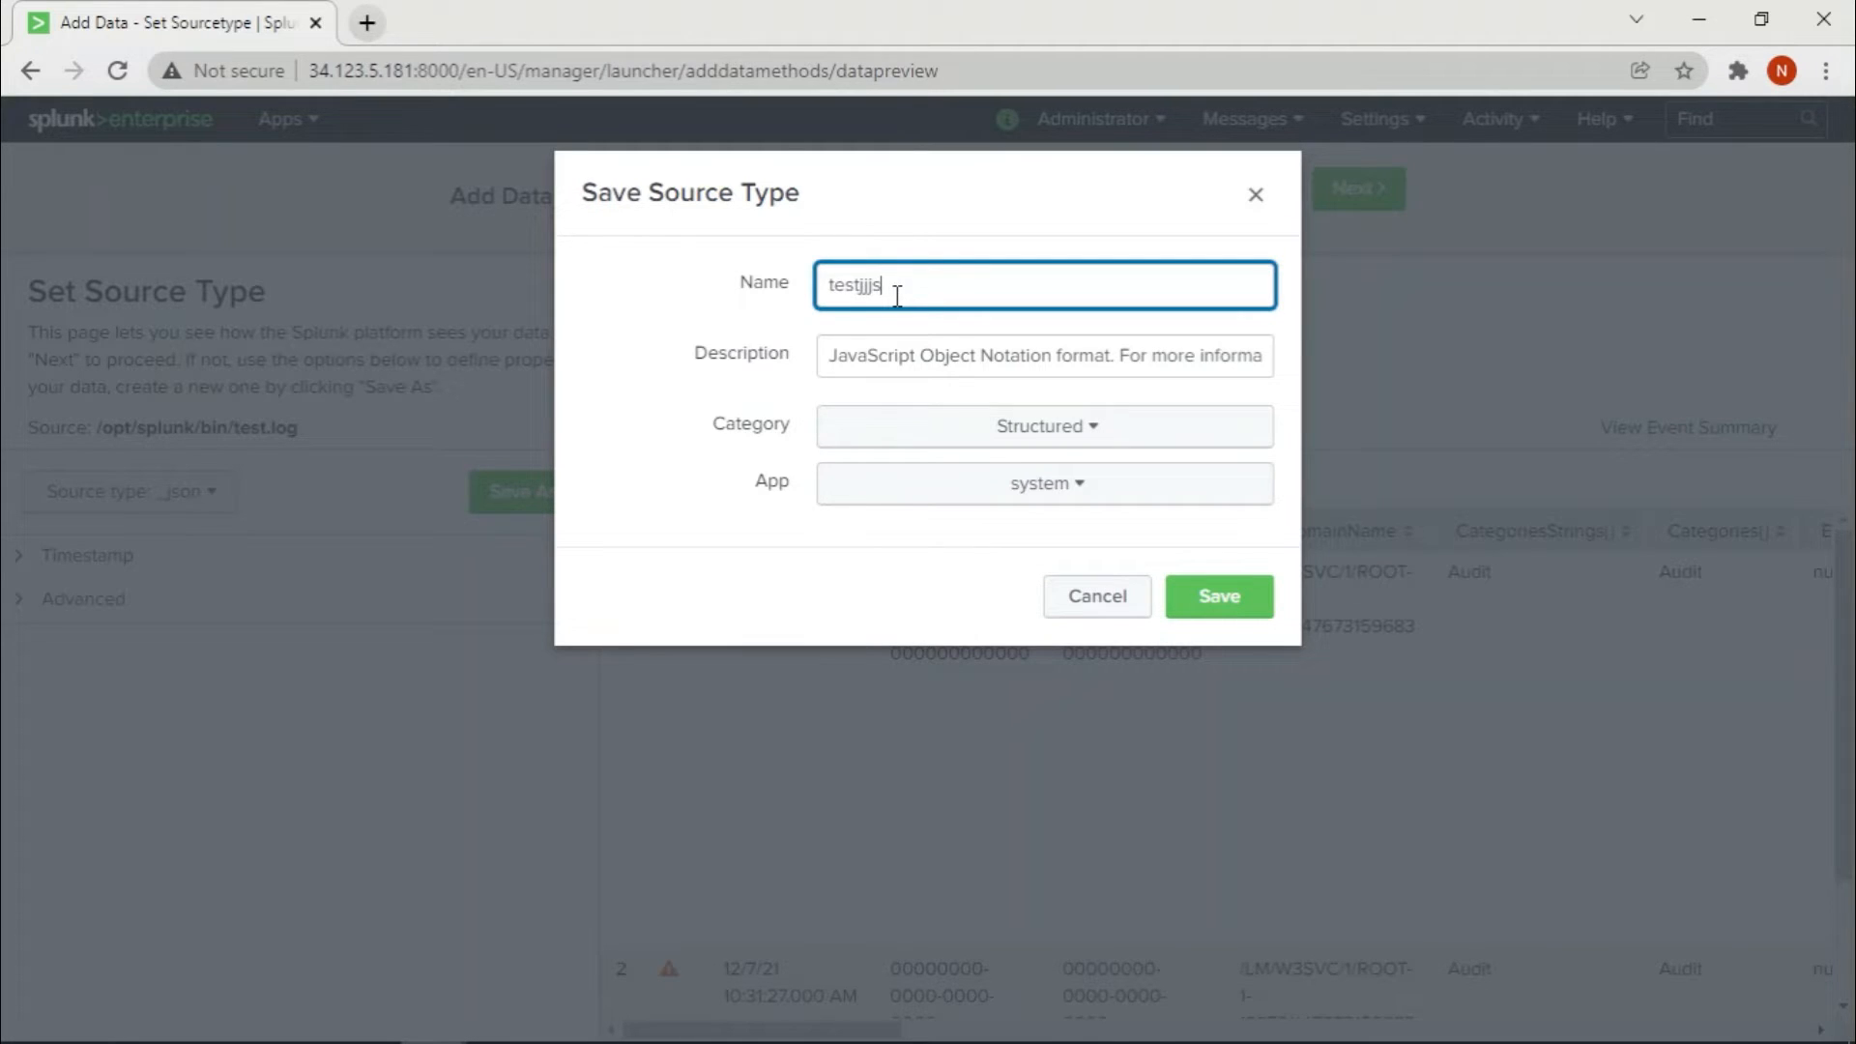
click(1247, 598)
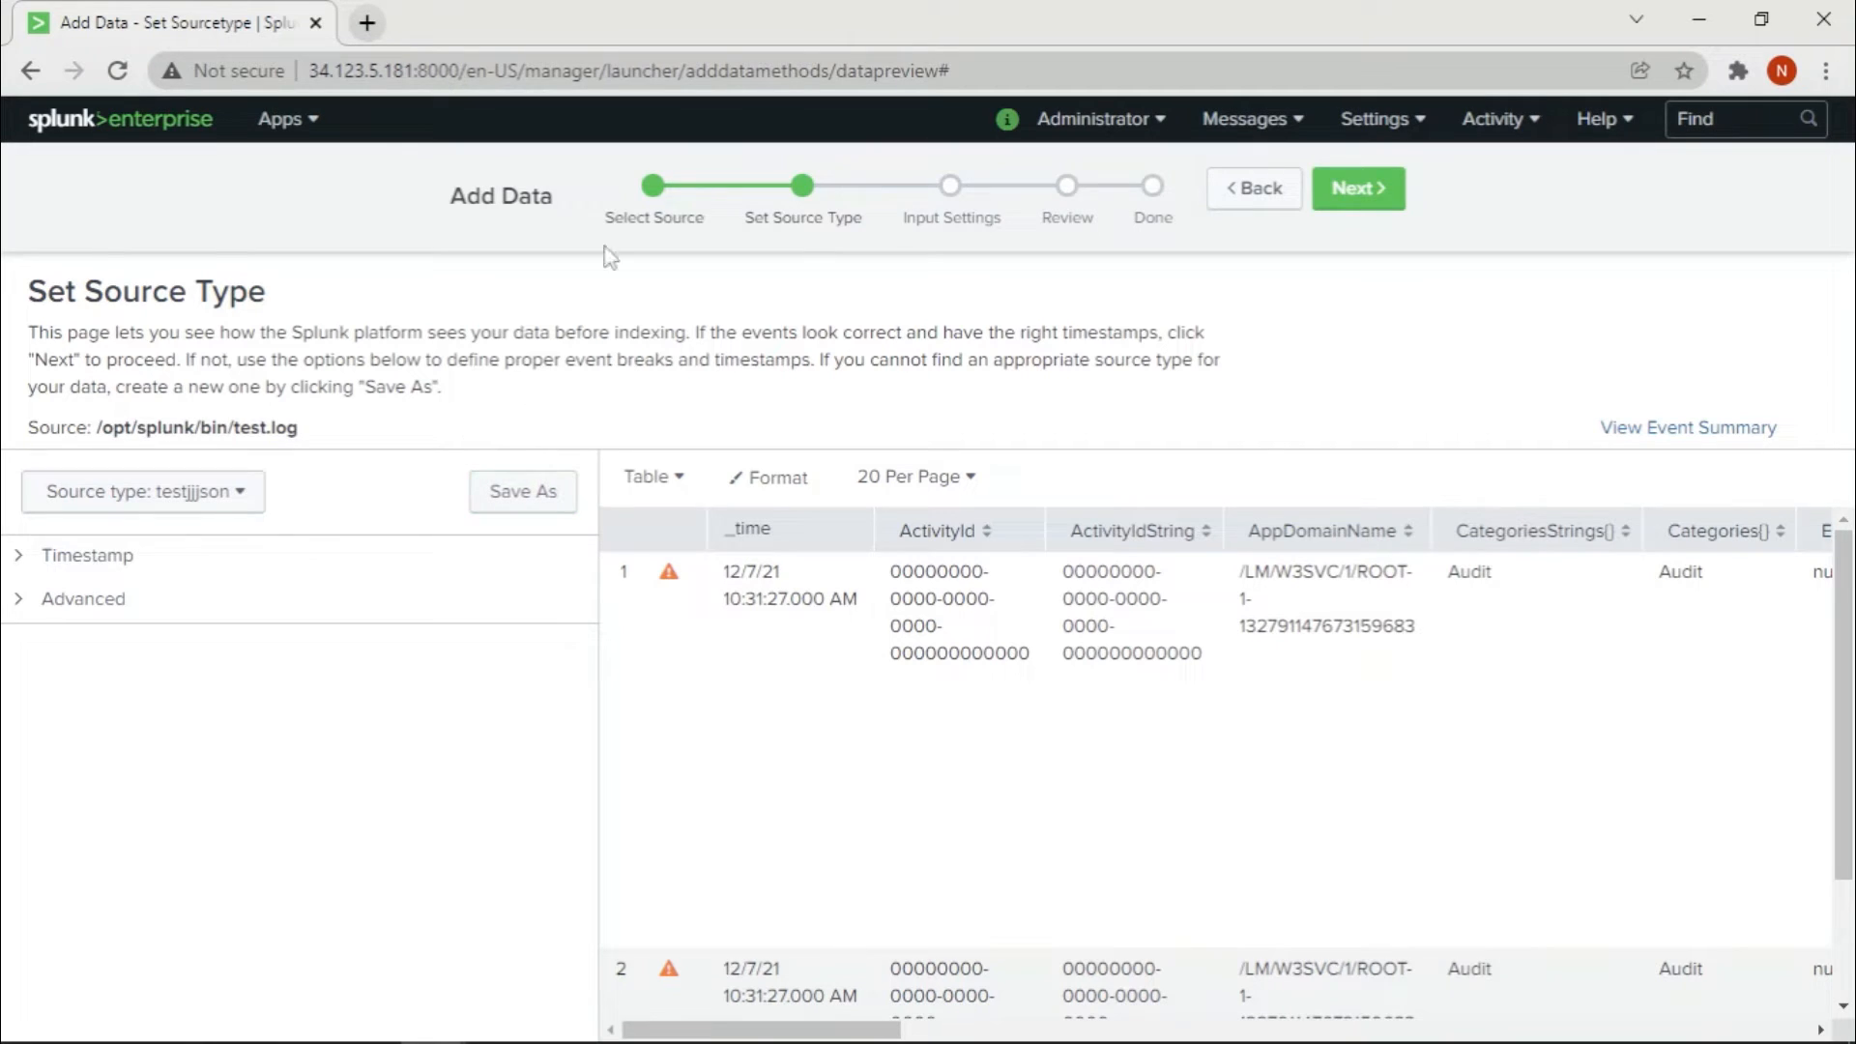
click(1356, 190)
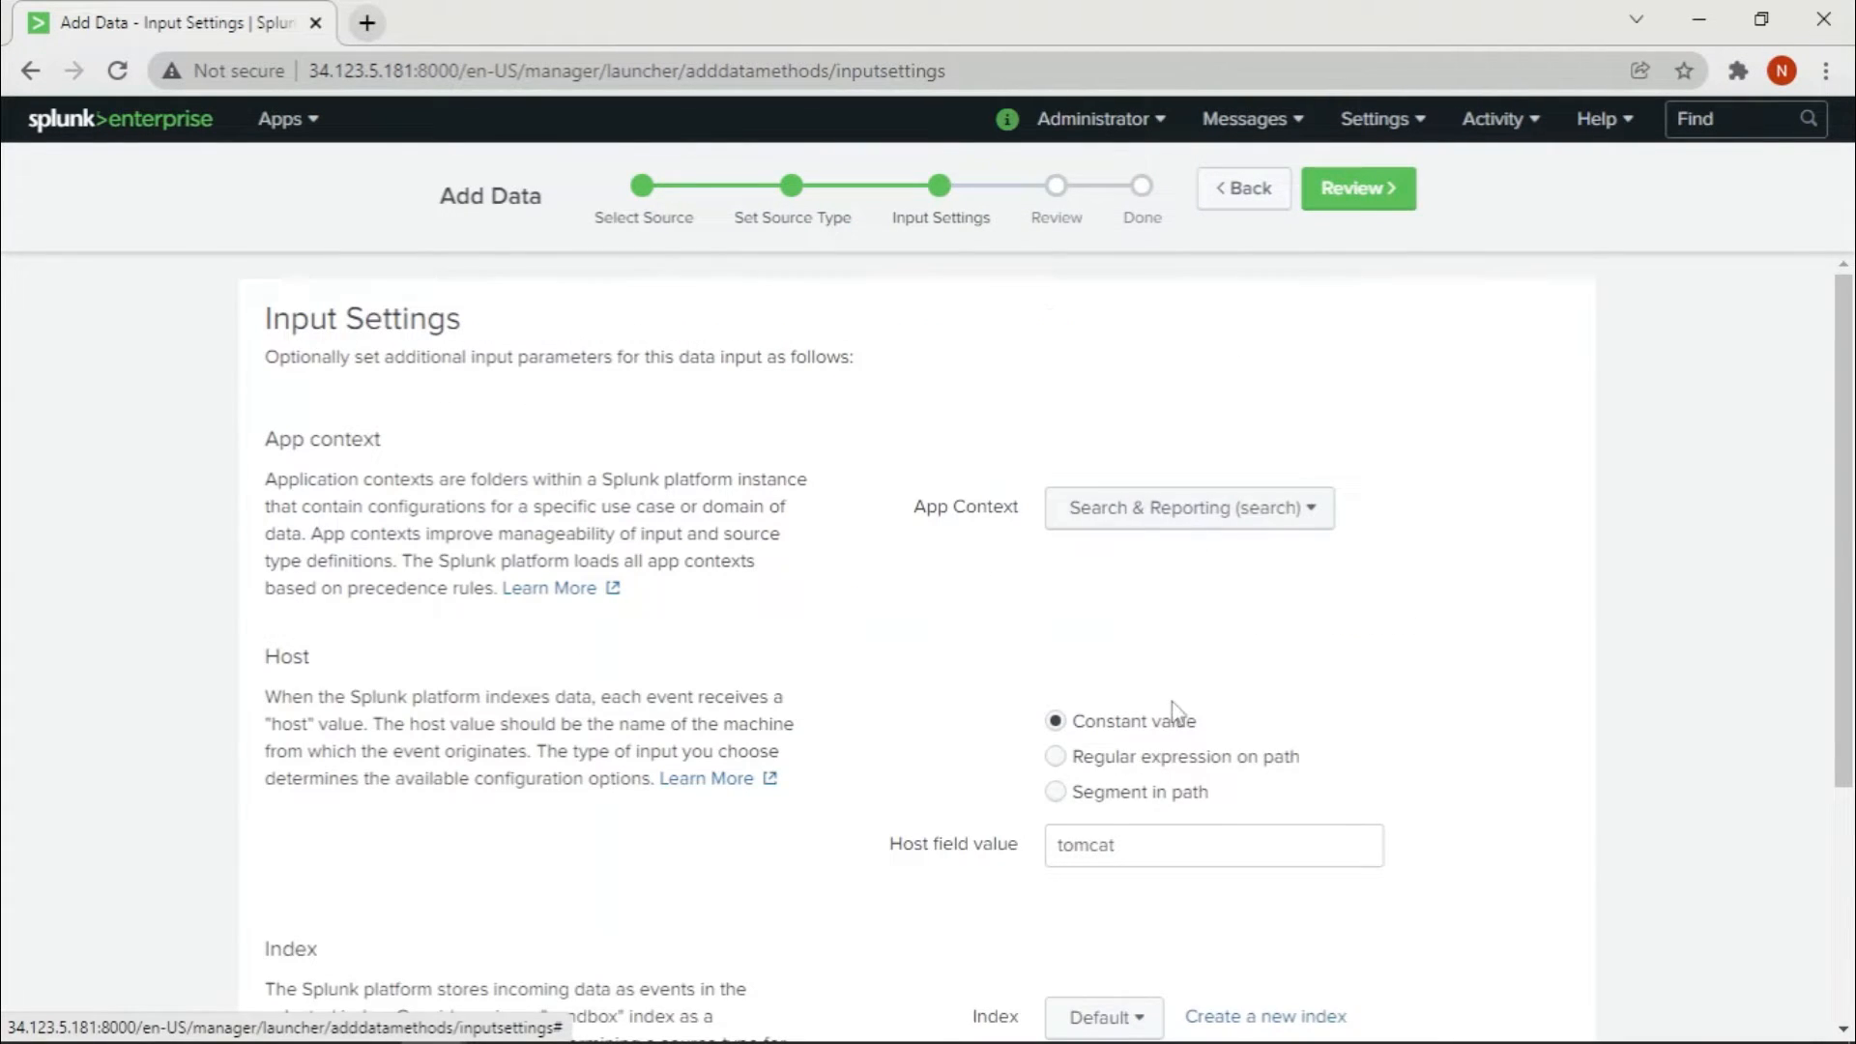
Step: Create a new events index named wow for this data input
scroll(1174, 711, down, 4)
click(1256, 661)
click(717, 319)
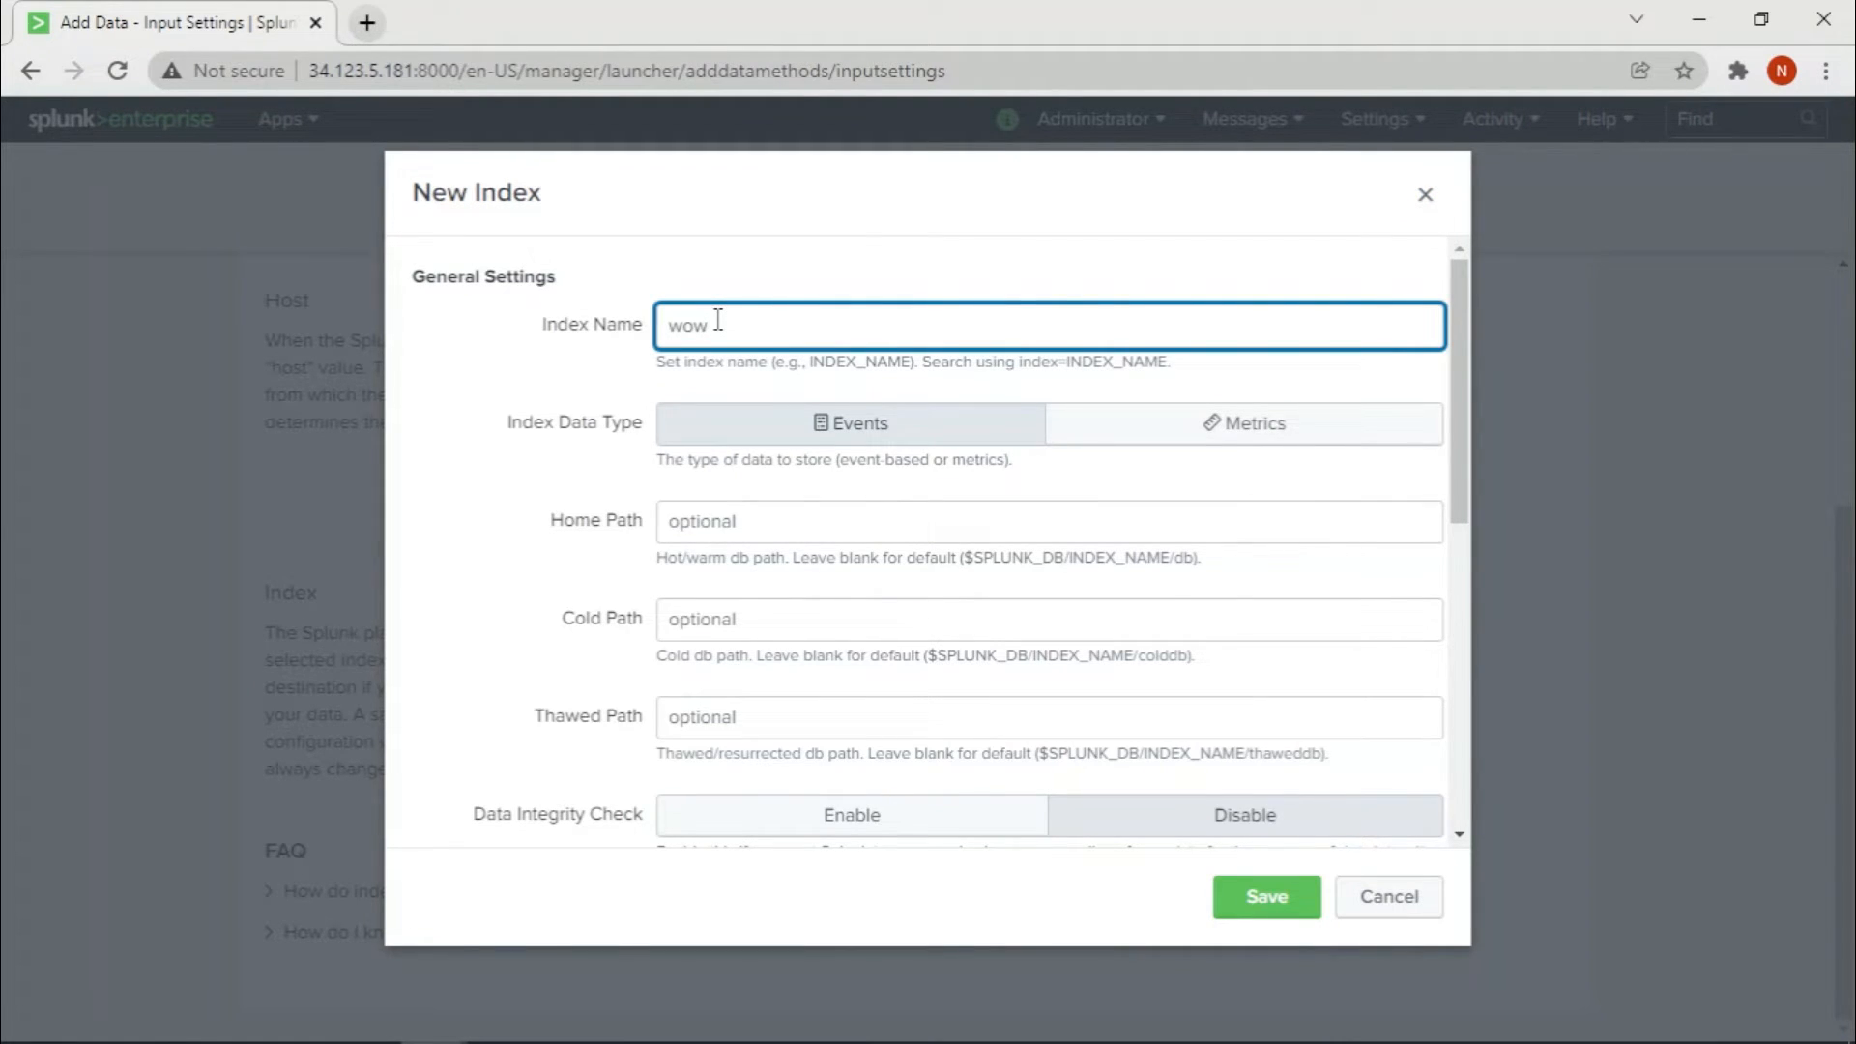
click(1256, 899)
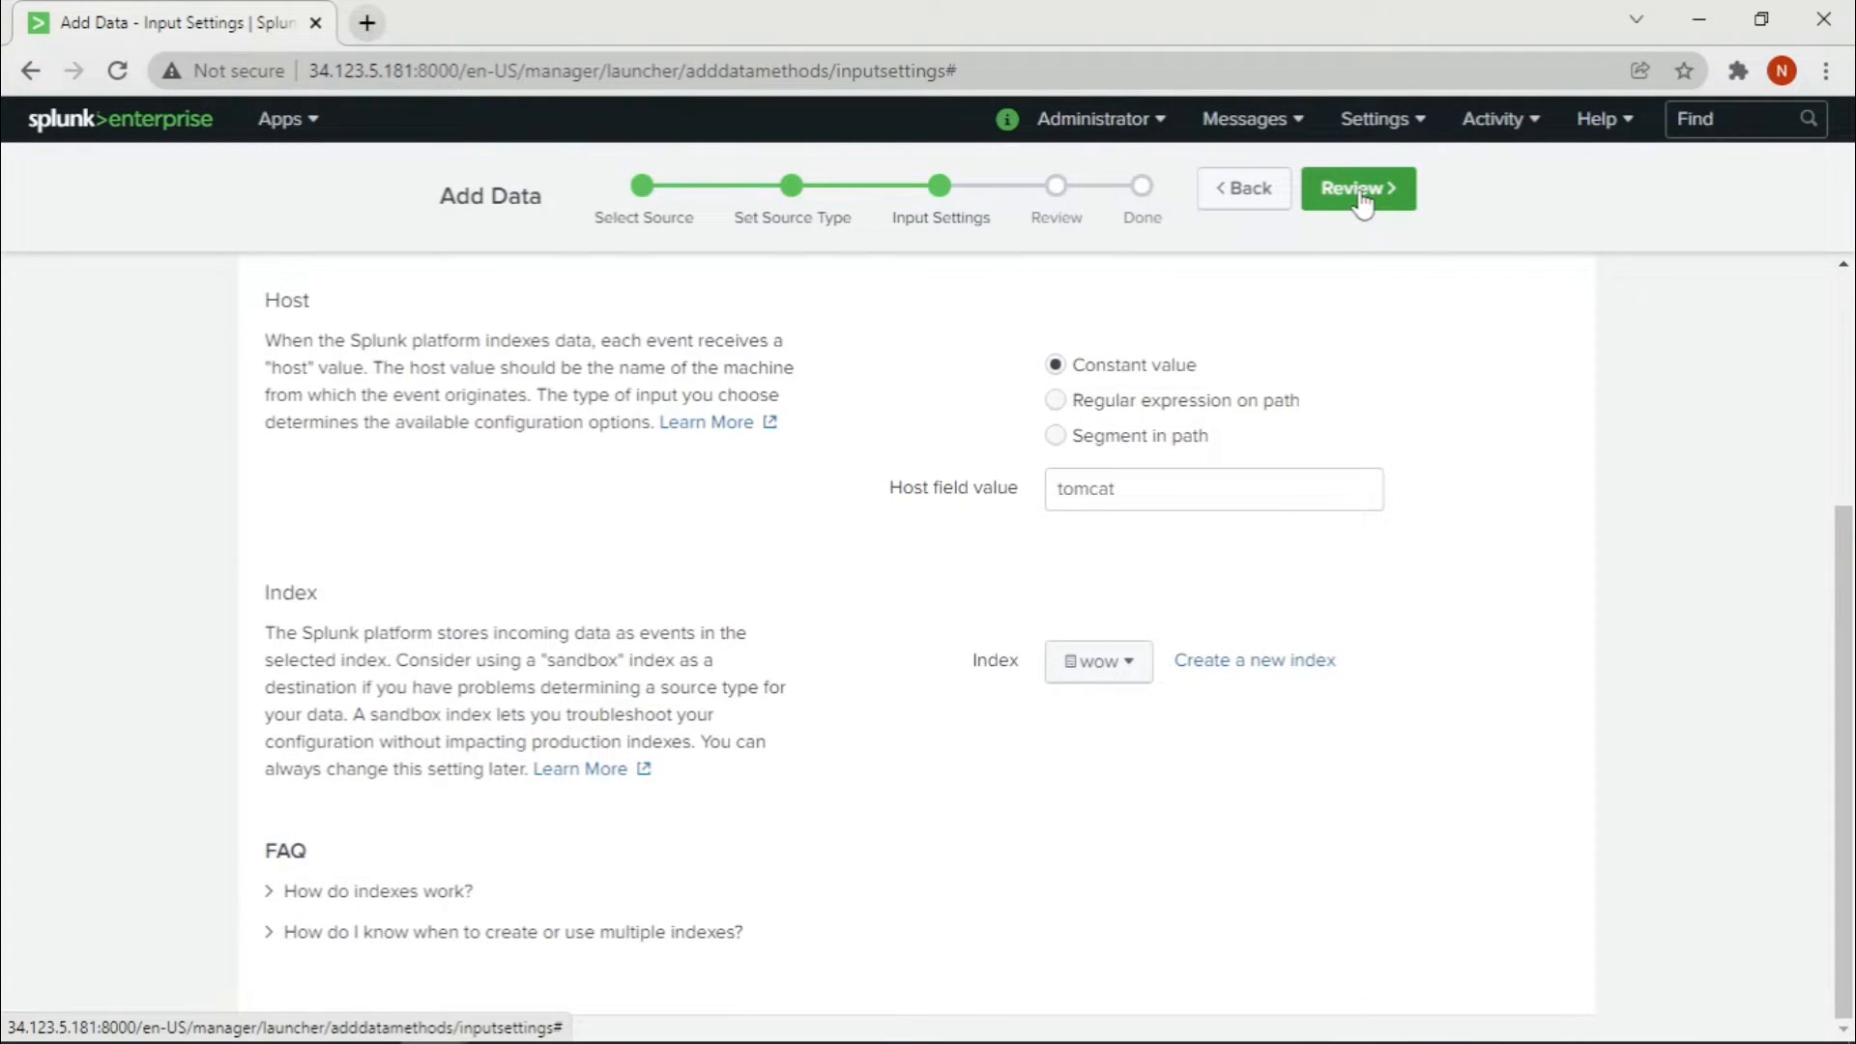
Step: Review and submit the file input, and start searching its indexed data
click(1361, 193)
click(1356, 203)
click(392, 447)
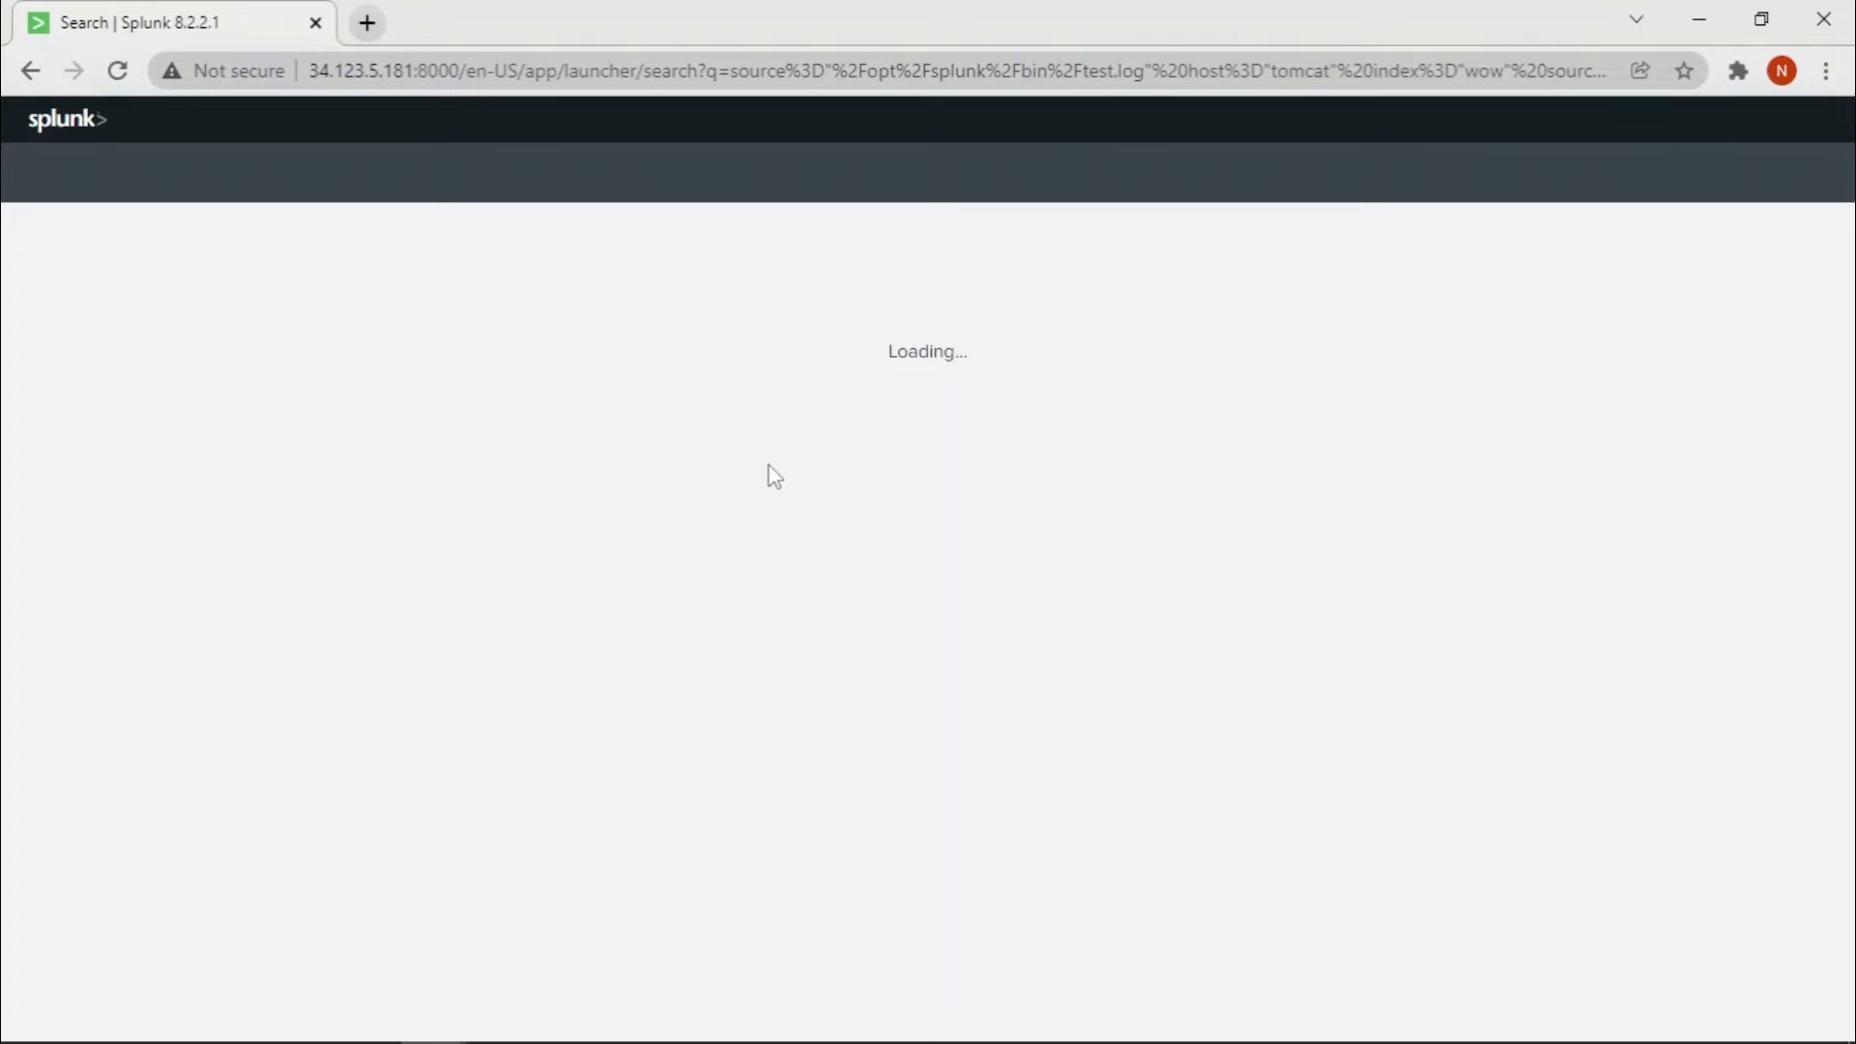
Step: Examine the indexed test.log events, their parsed JSON fields and the search query that returned them
scroll(1032, 604, down, 2)
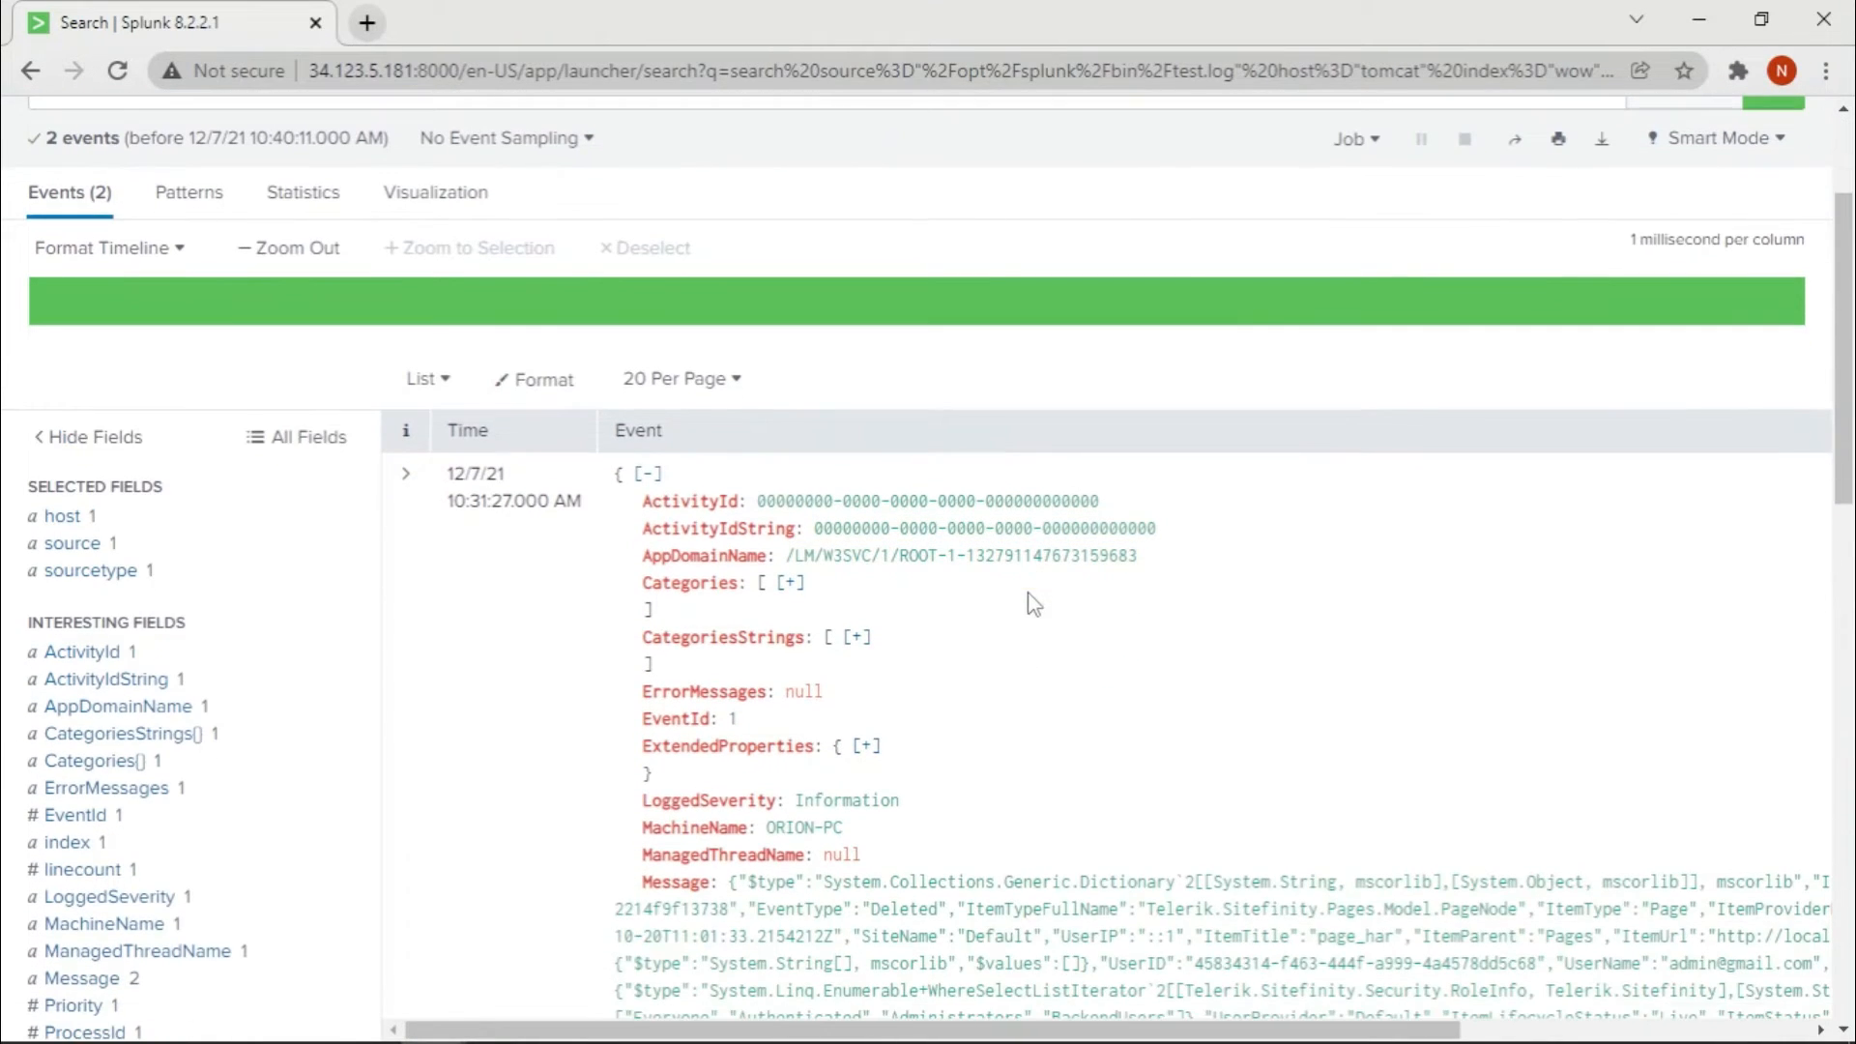
scroll(1150, 638, down, 6)
scroll(1193, 763, up, 6)
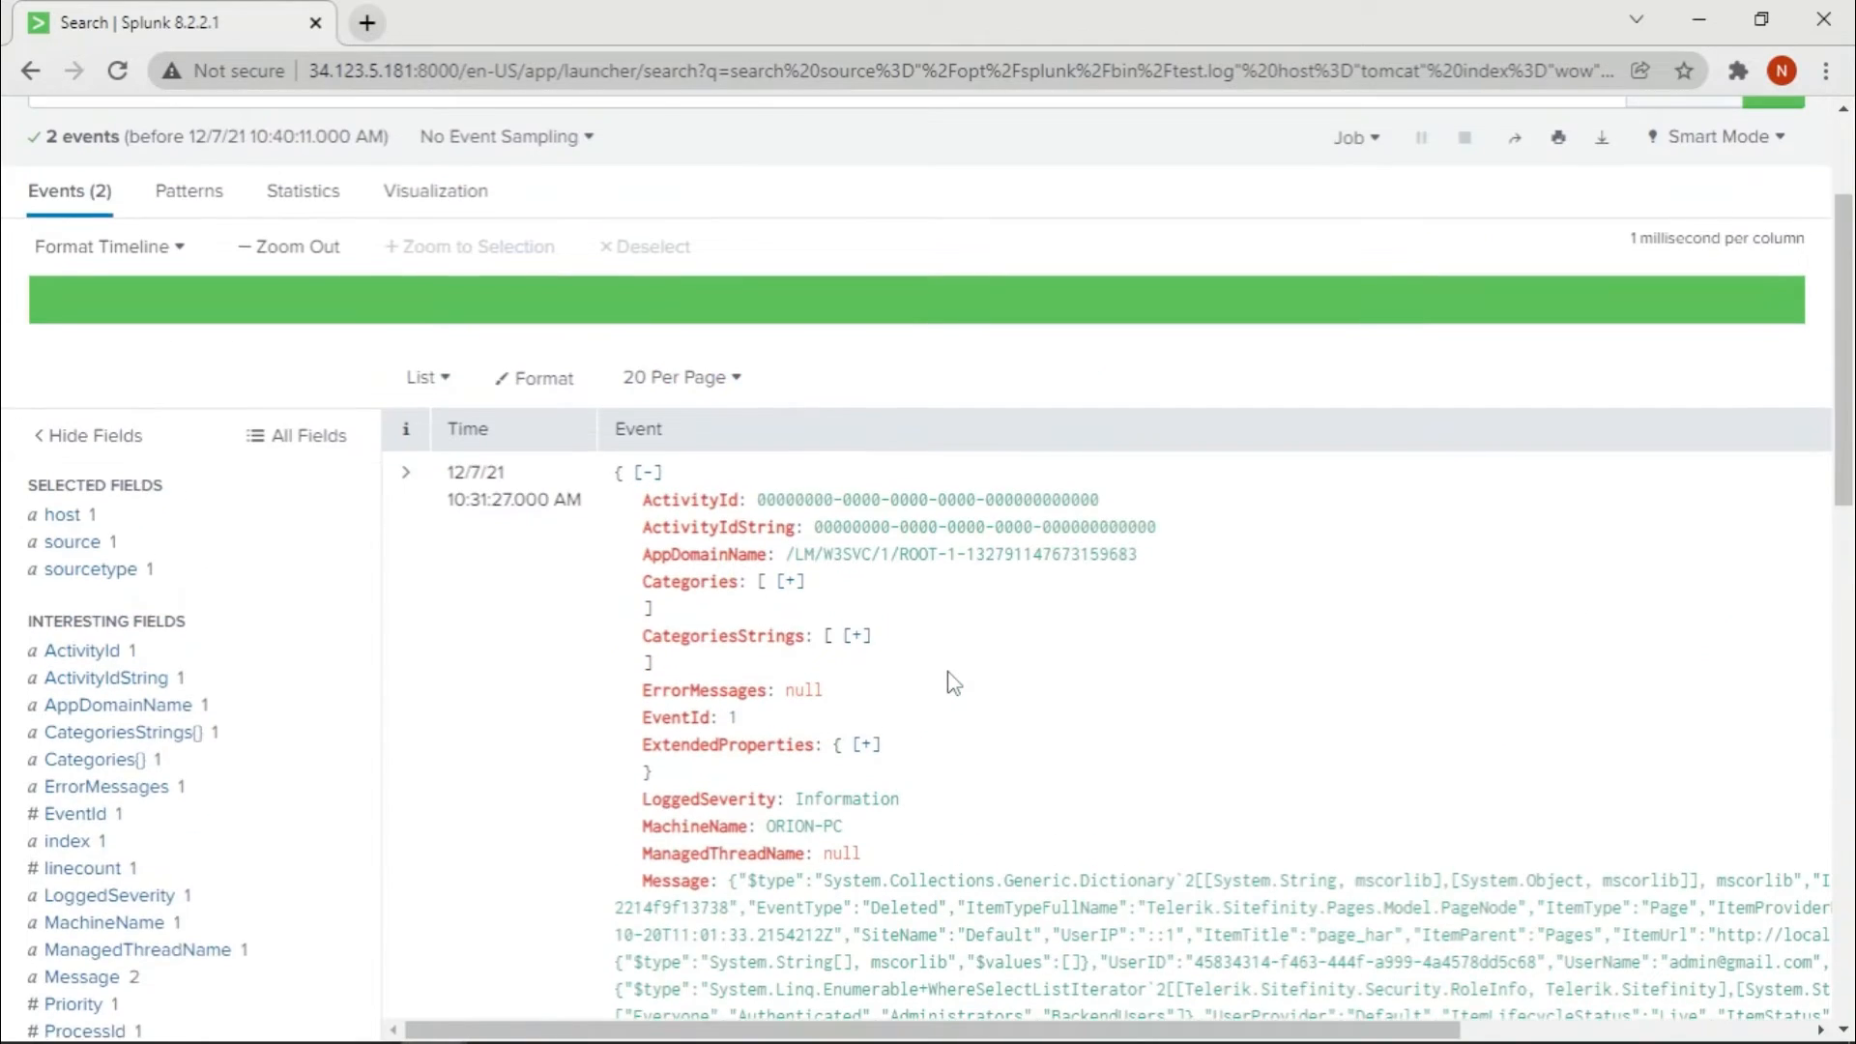
scroll(841, 700, up, 2)
scroll(903, 750, down, 10)
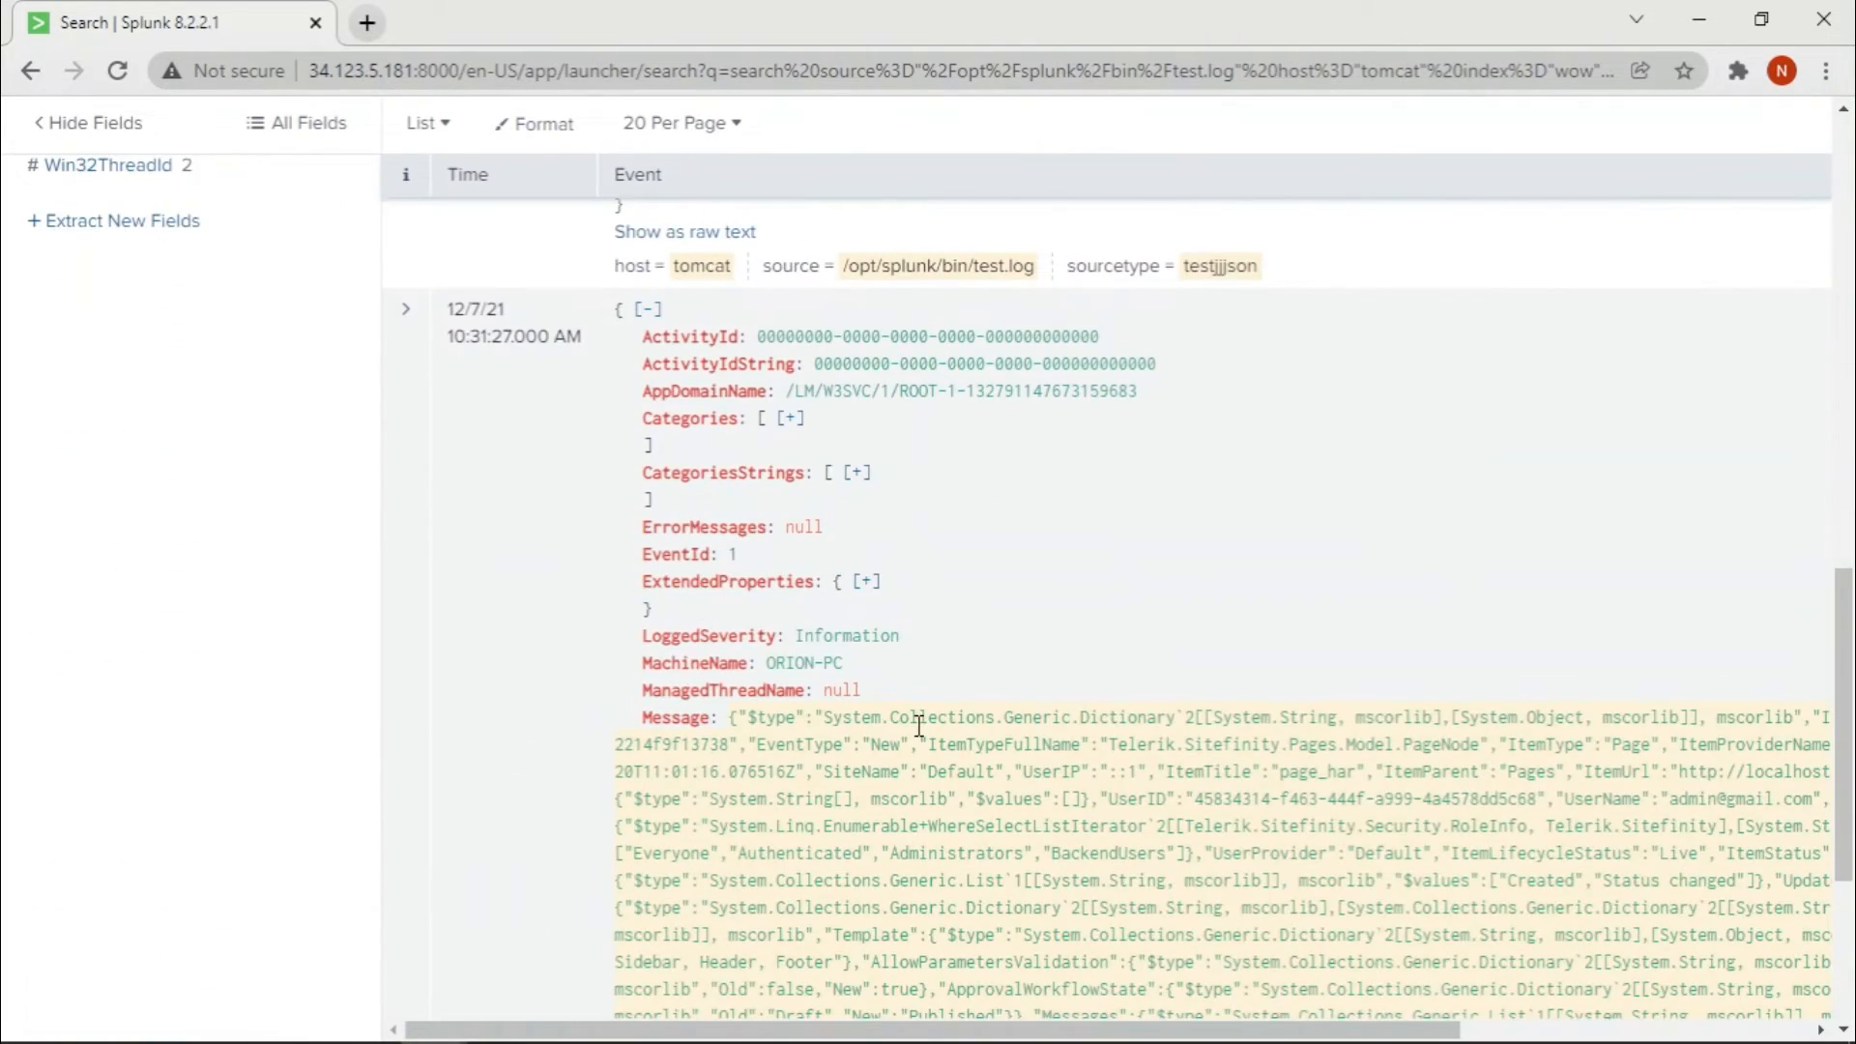
scroll(919, 737, up, 11)
scroll(948, 861, down, 3)
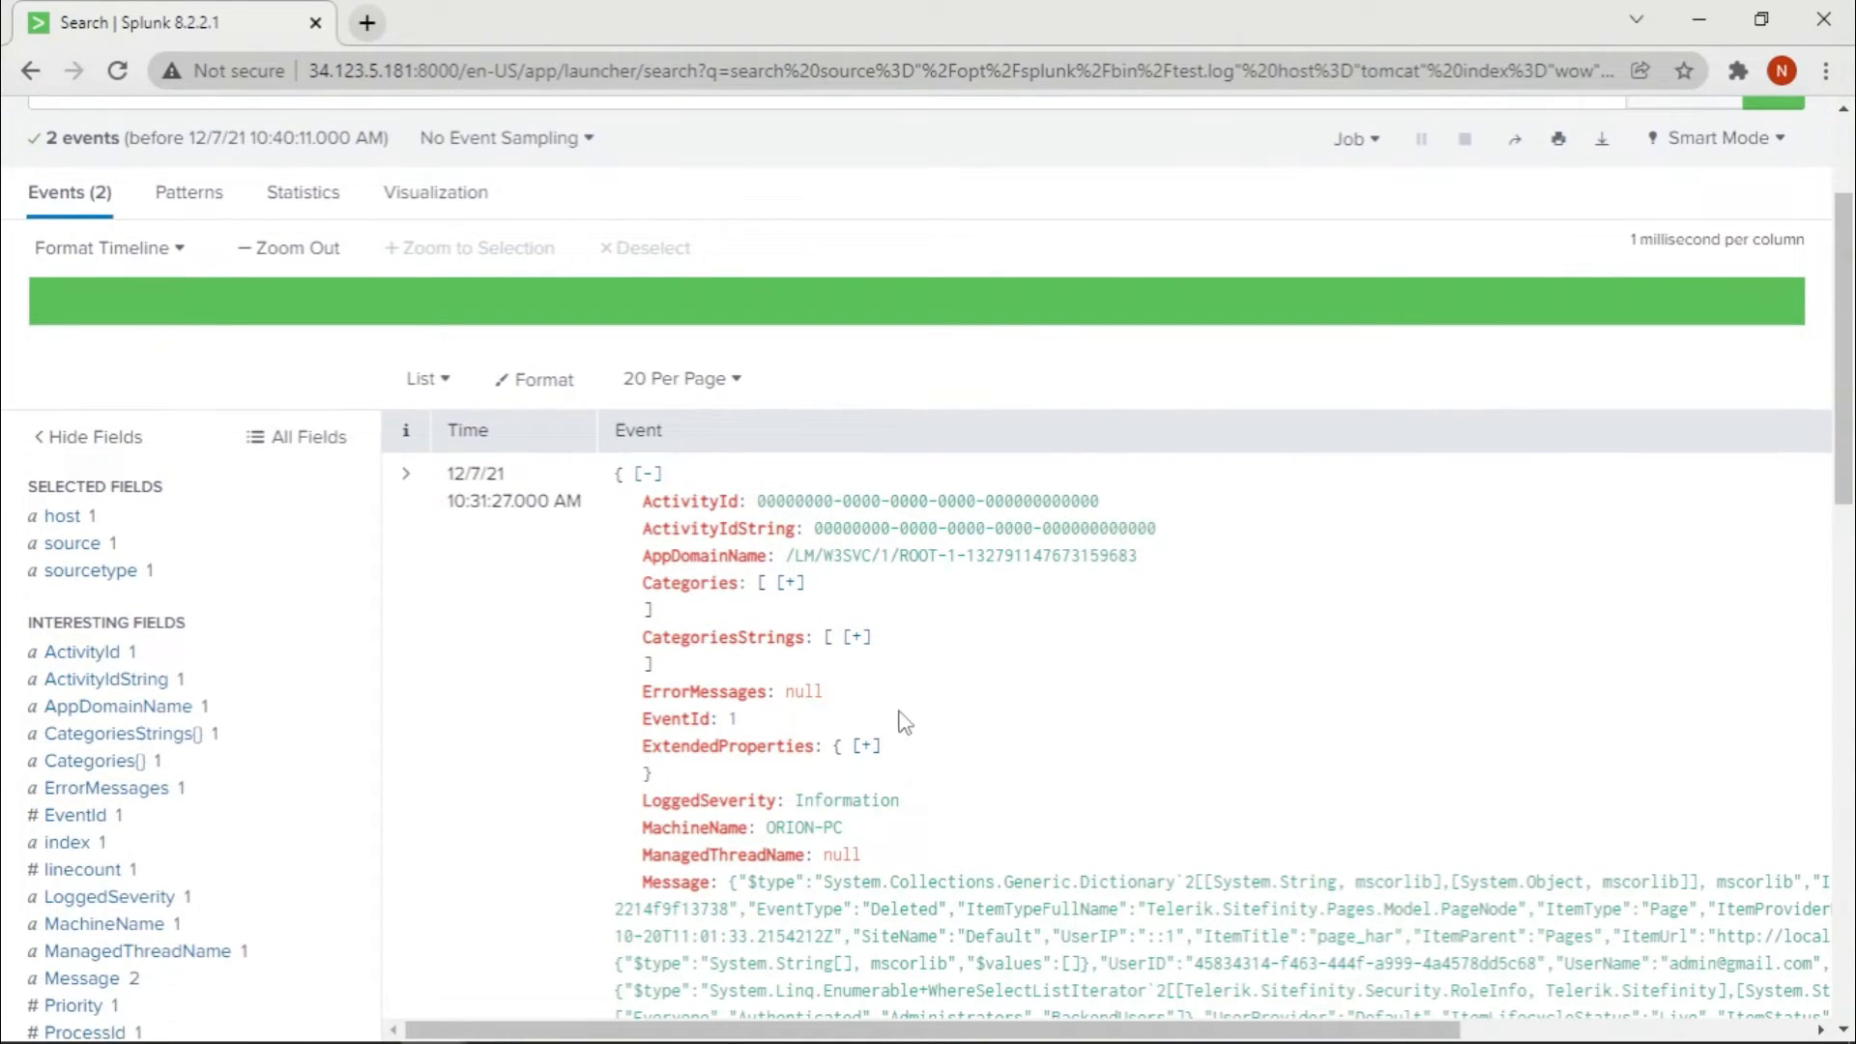
drag(1848, 486, 1847, 442)
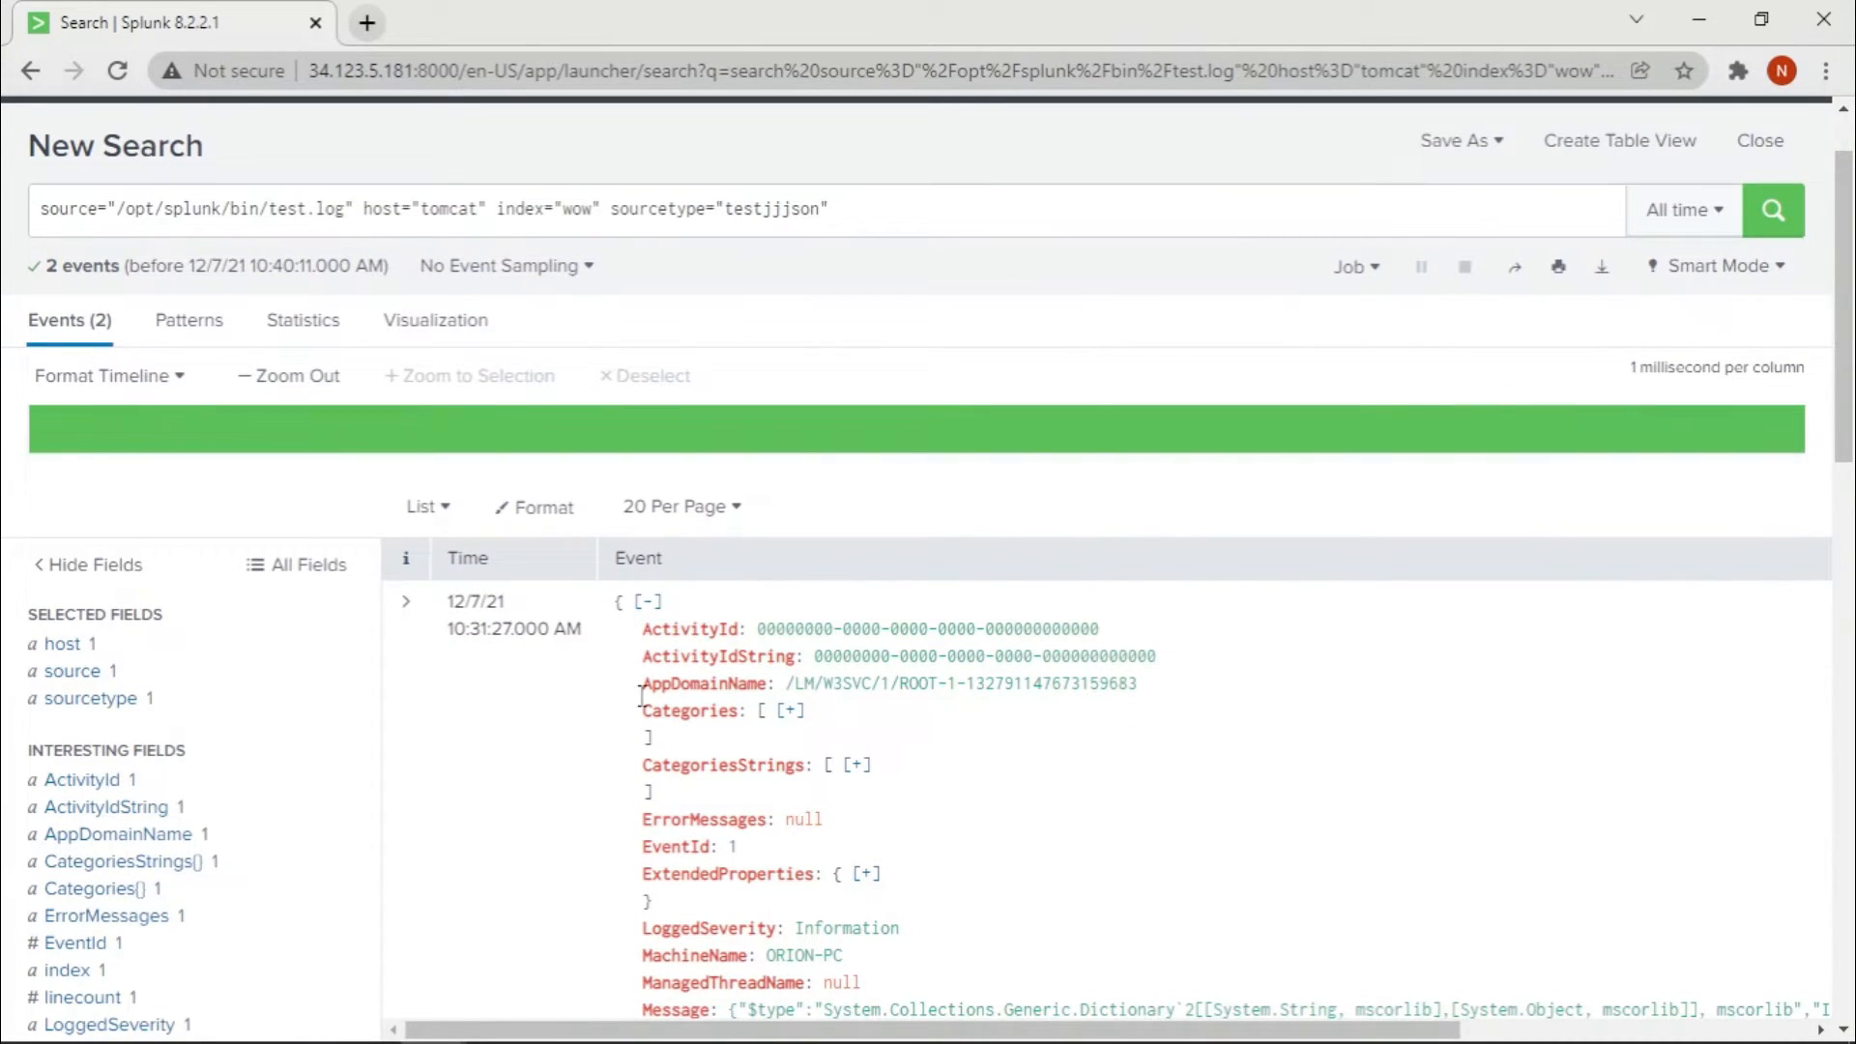
scroll(737, 715, up, 1)
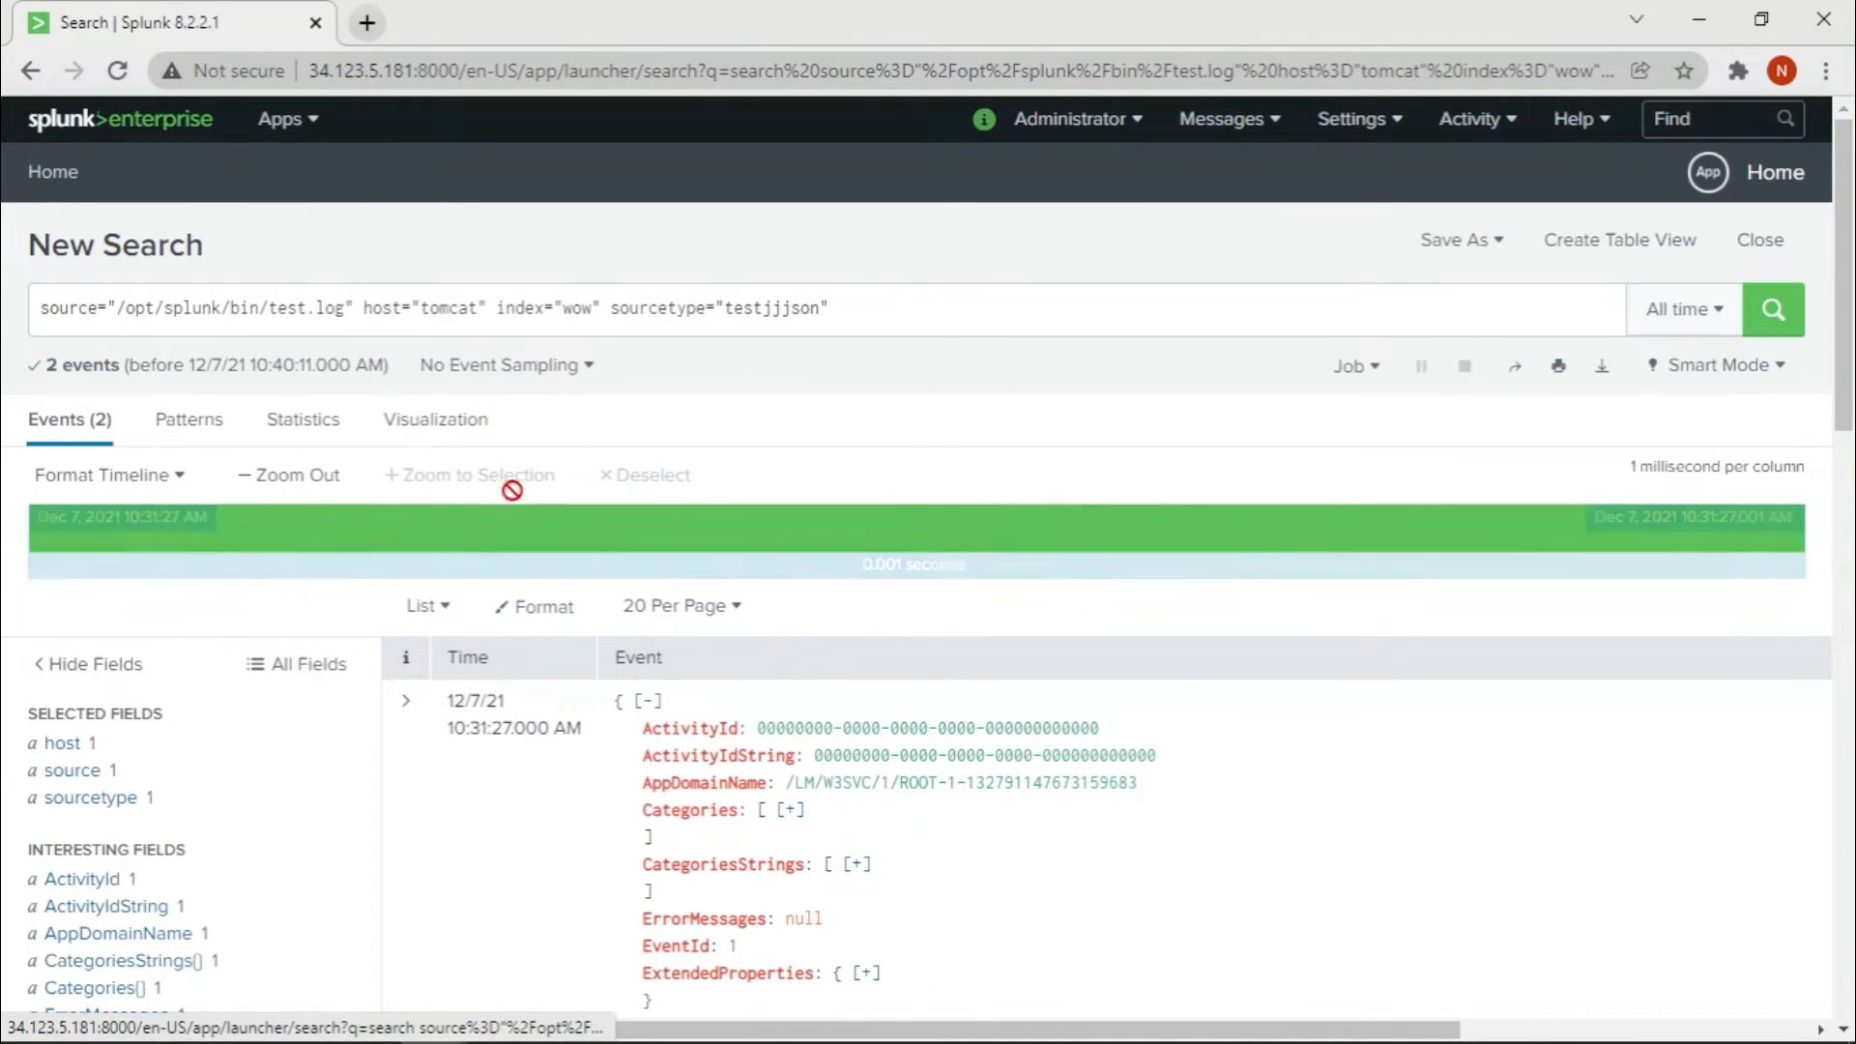
Step: Start adding a new local Files & Directories data input
click(1353, 119)
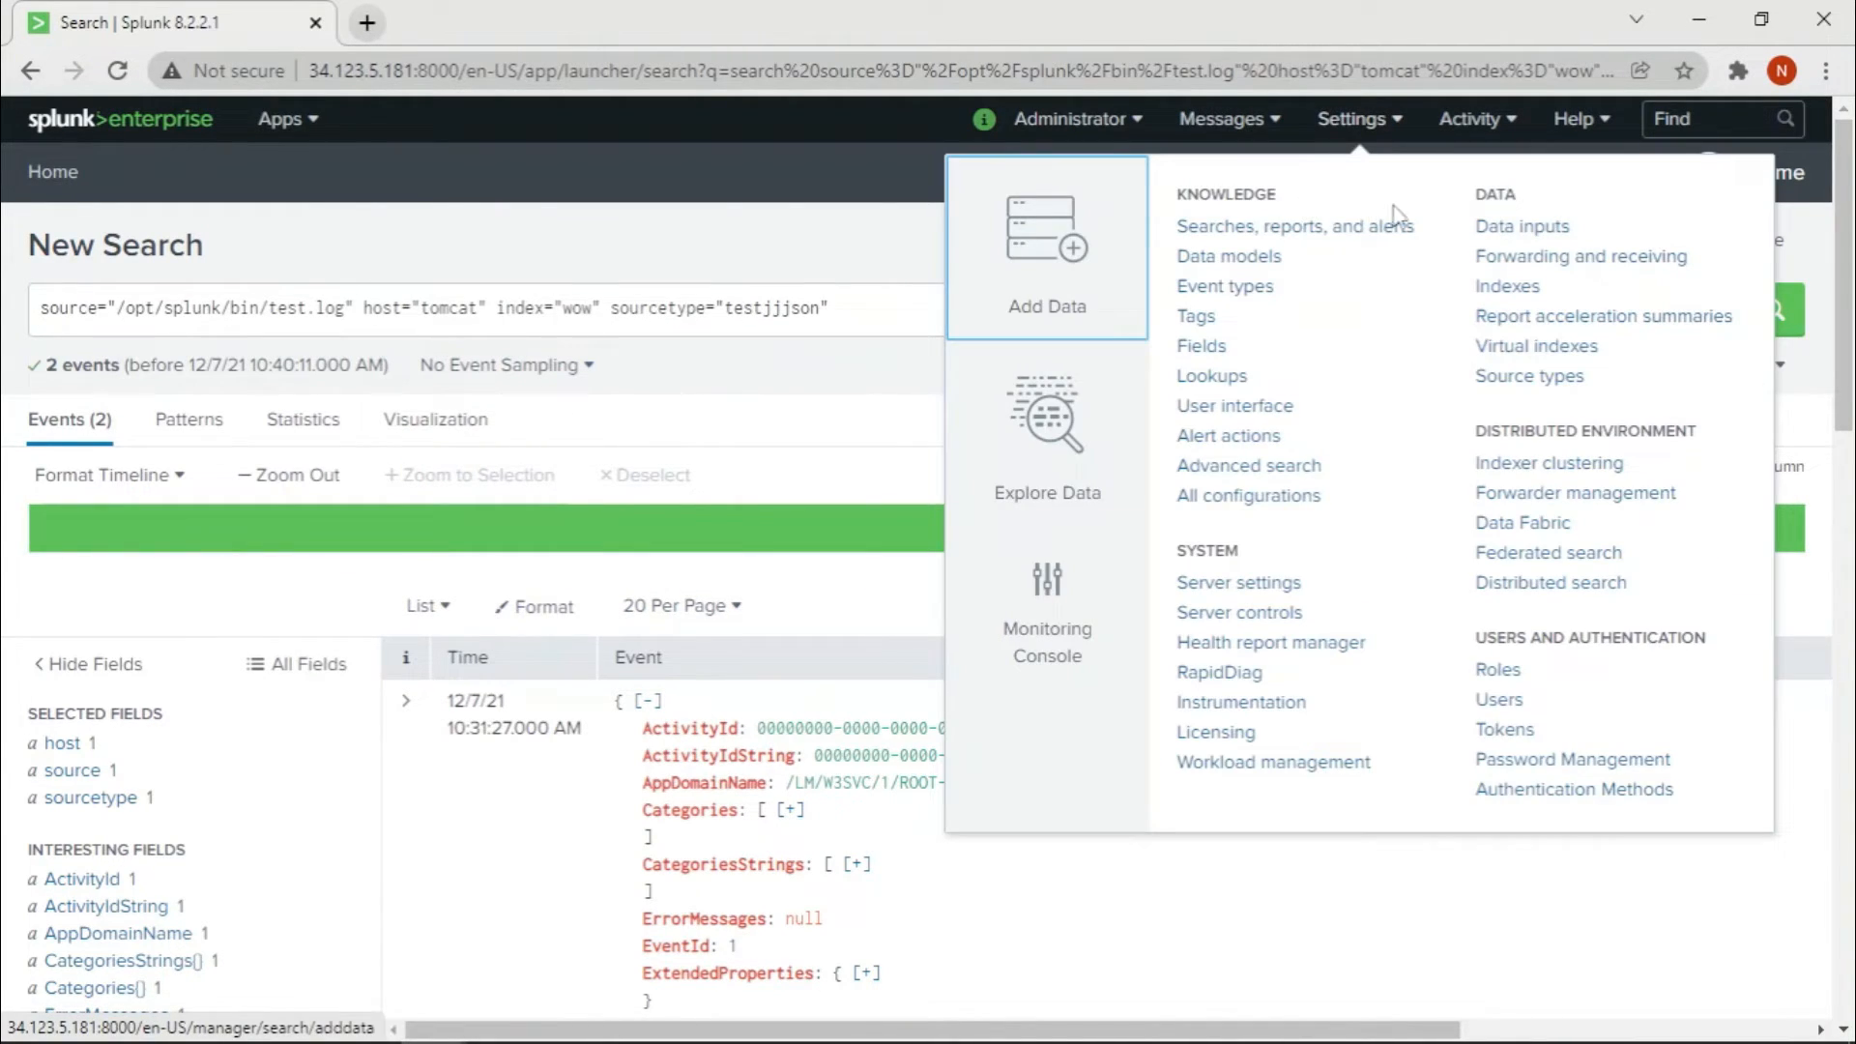
click(1527, 228)
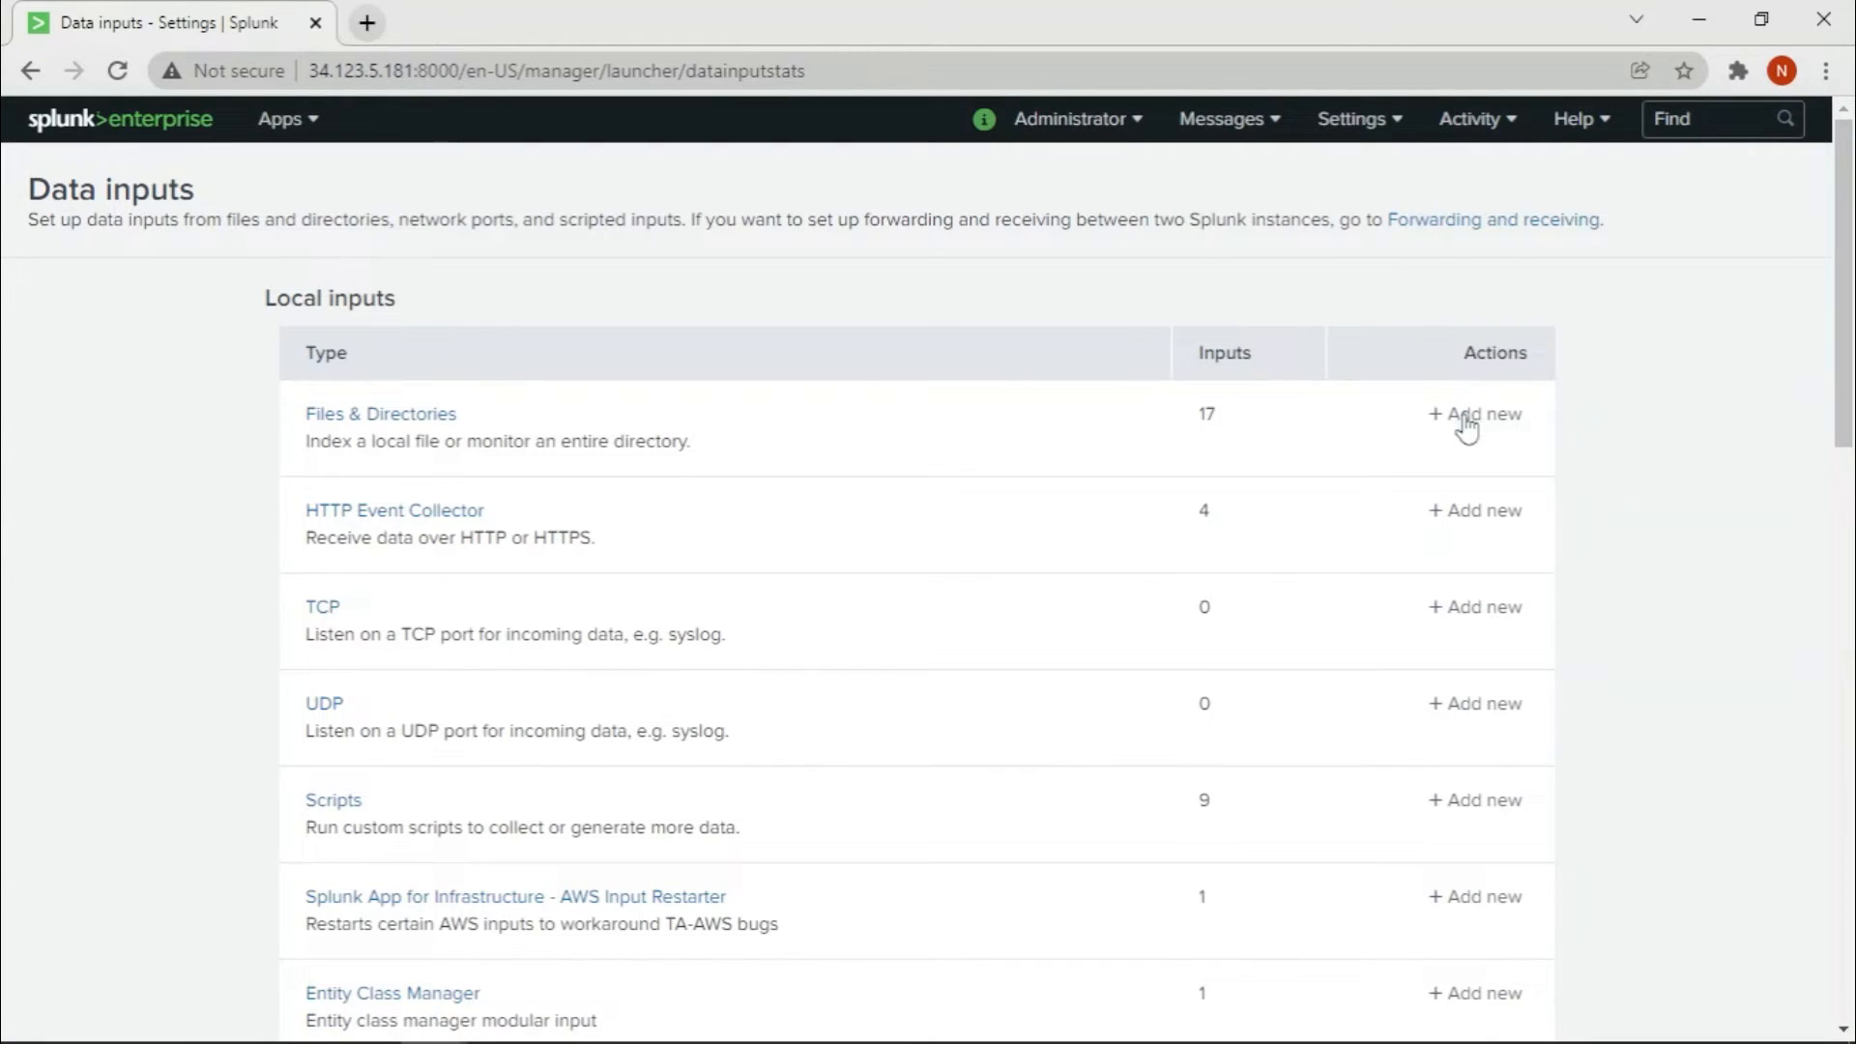
click(1469, 414)
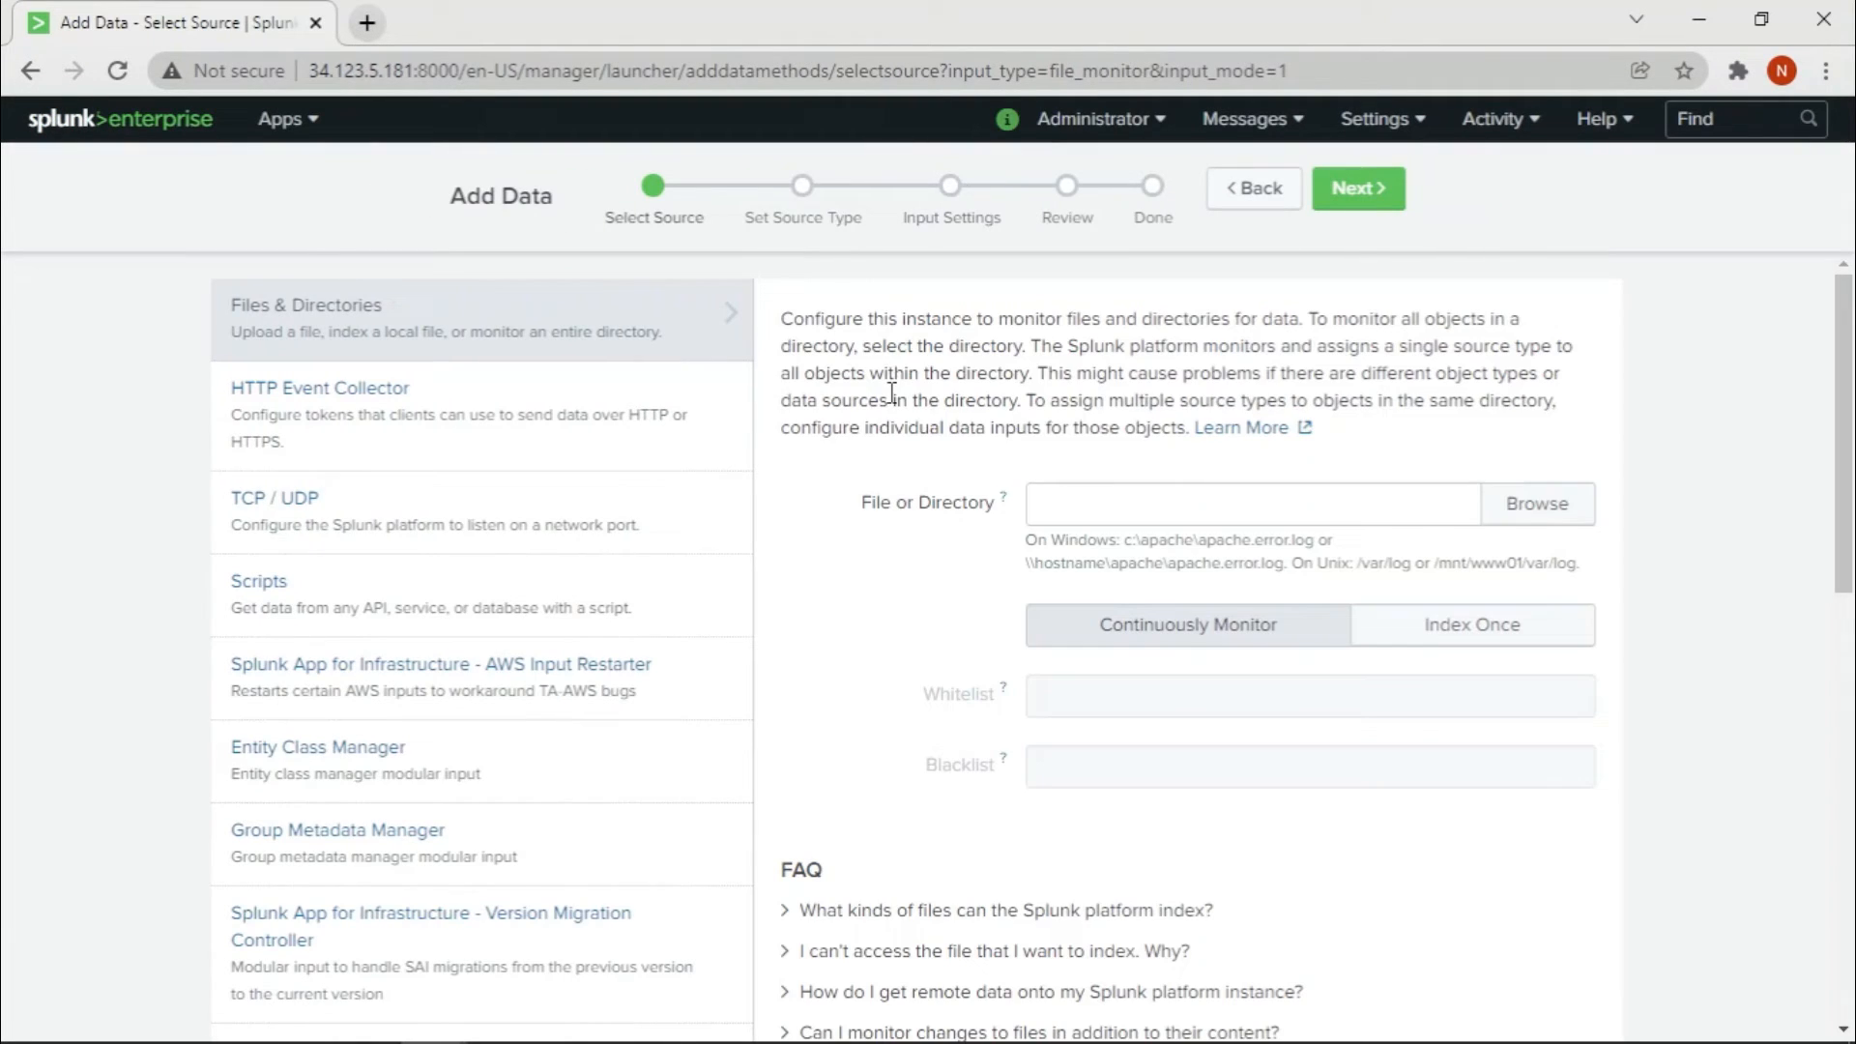
Step: Choose /opt/splunk/bin/test.log as the source file to monitor continuously and try to continue to the source type settings
click(1566, 504)
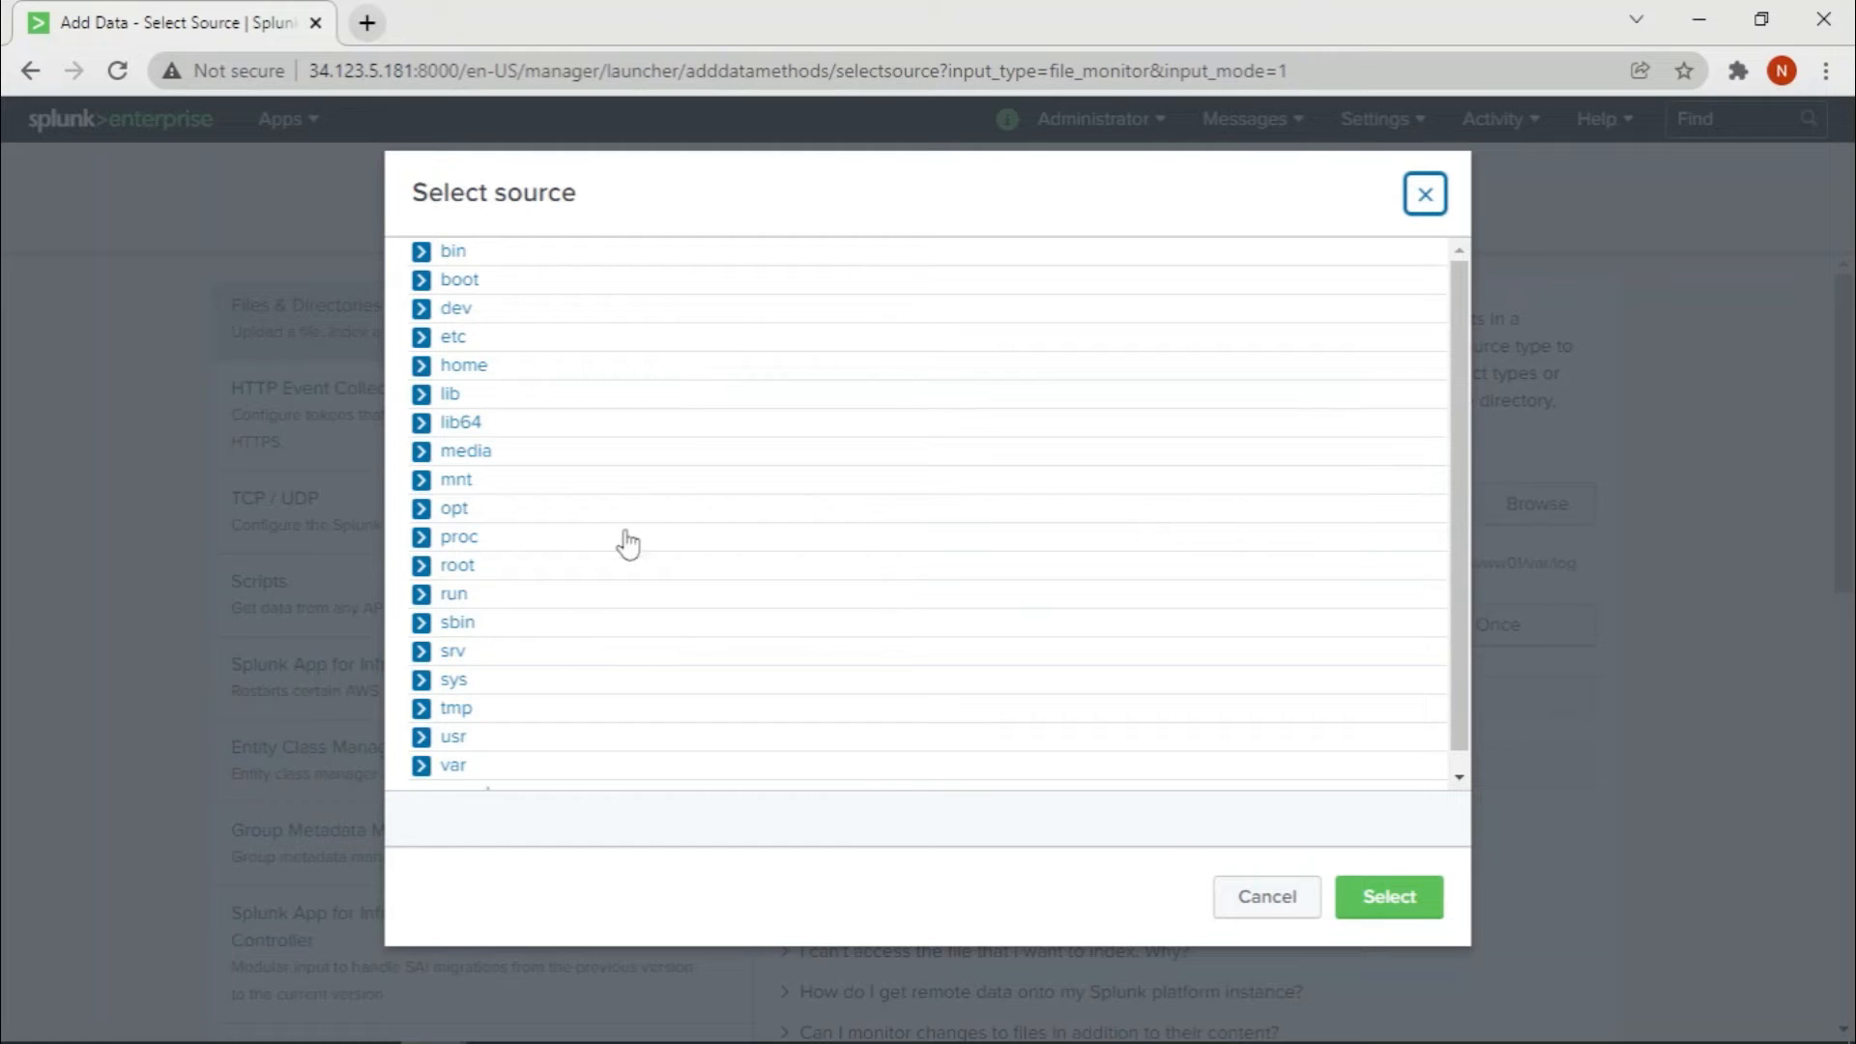
scroll(506, 646, down, 1)
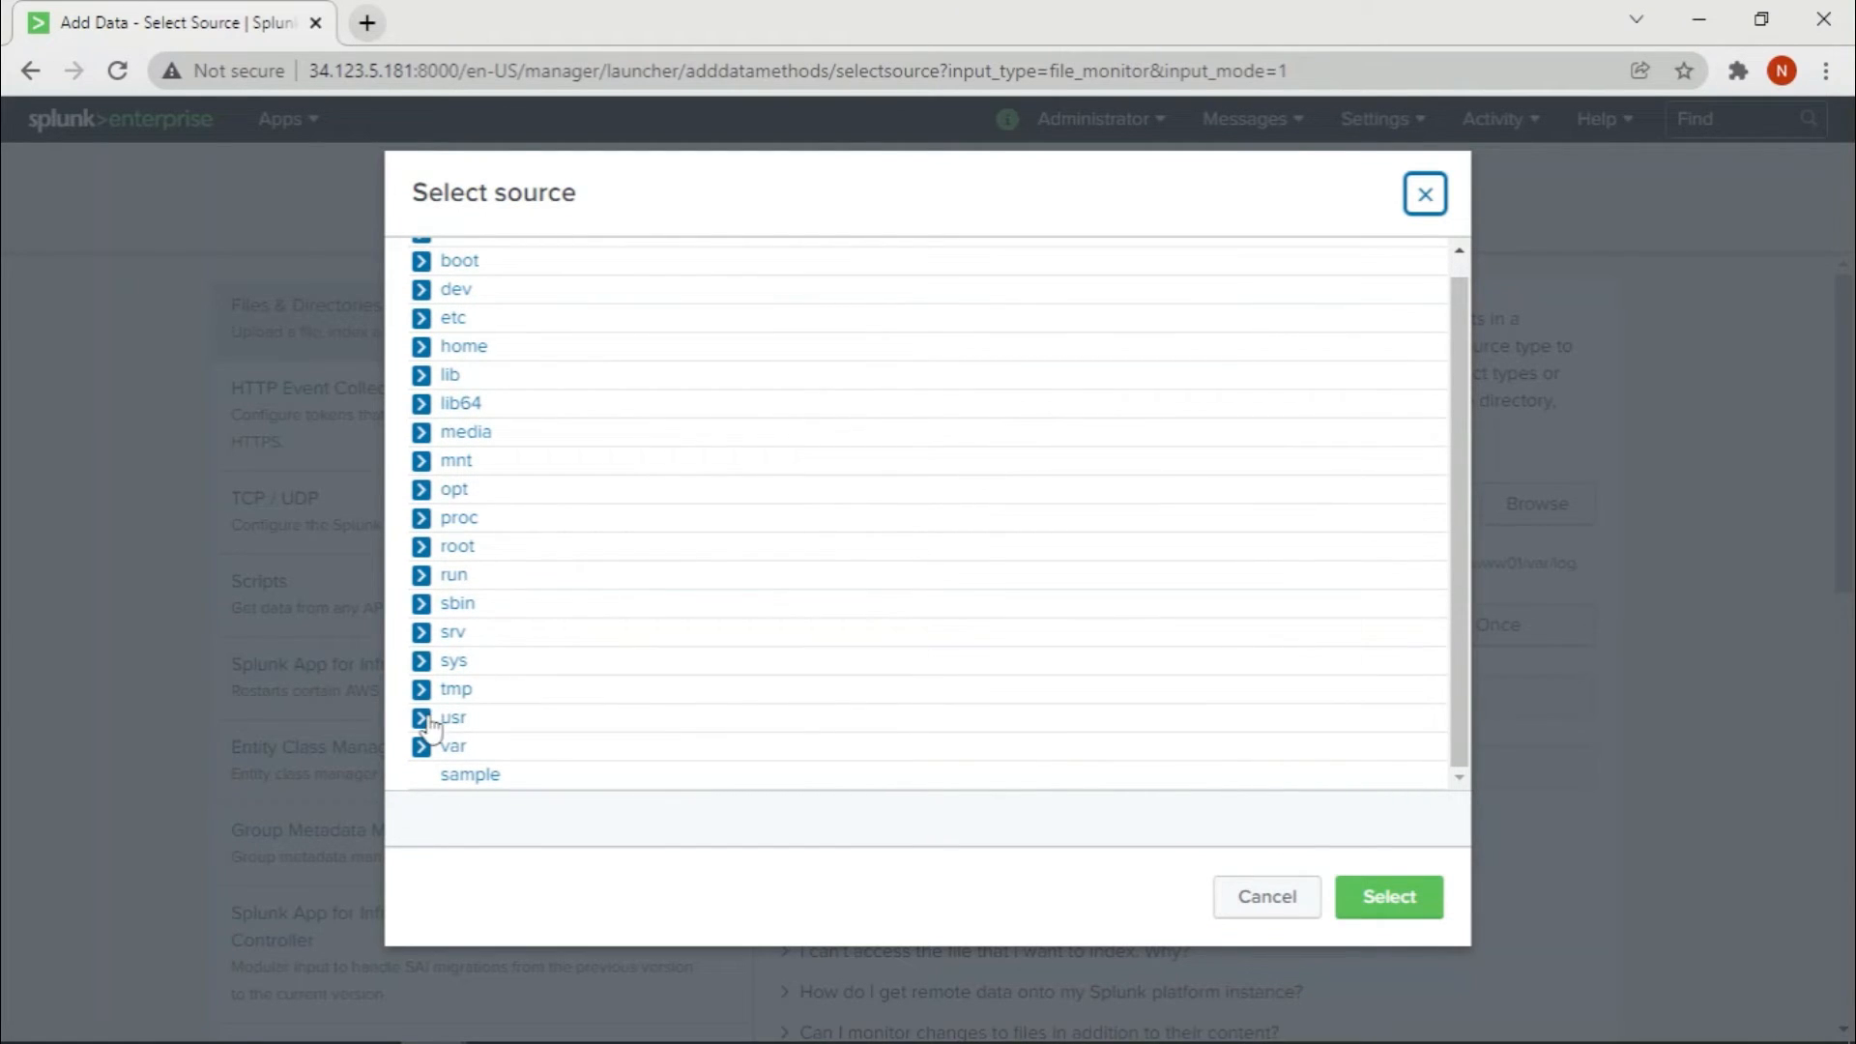
click(423, 491)
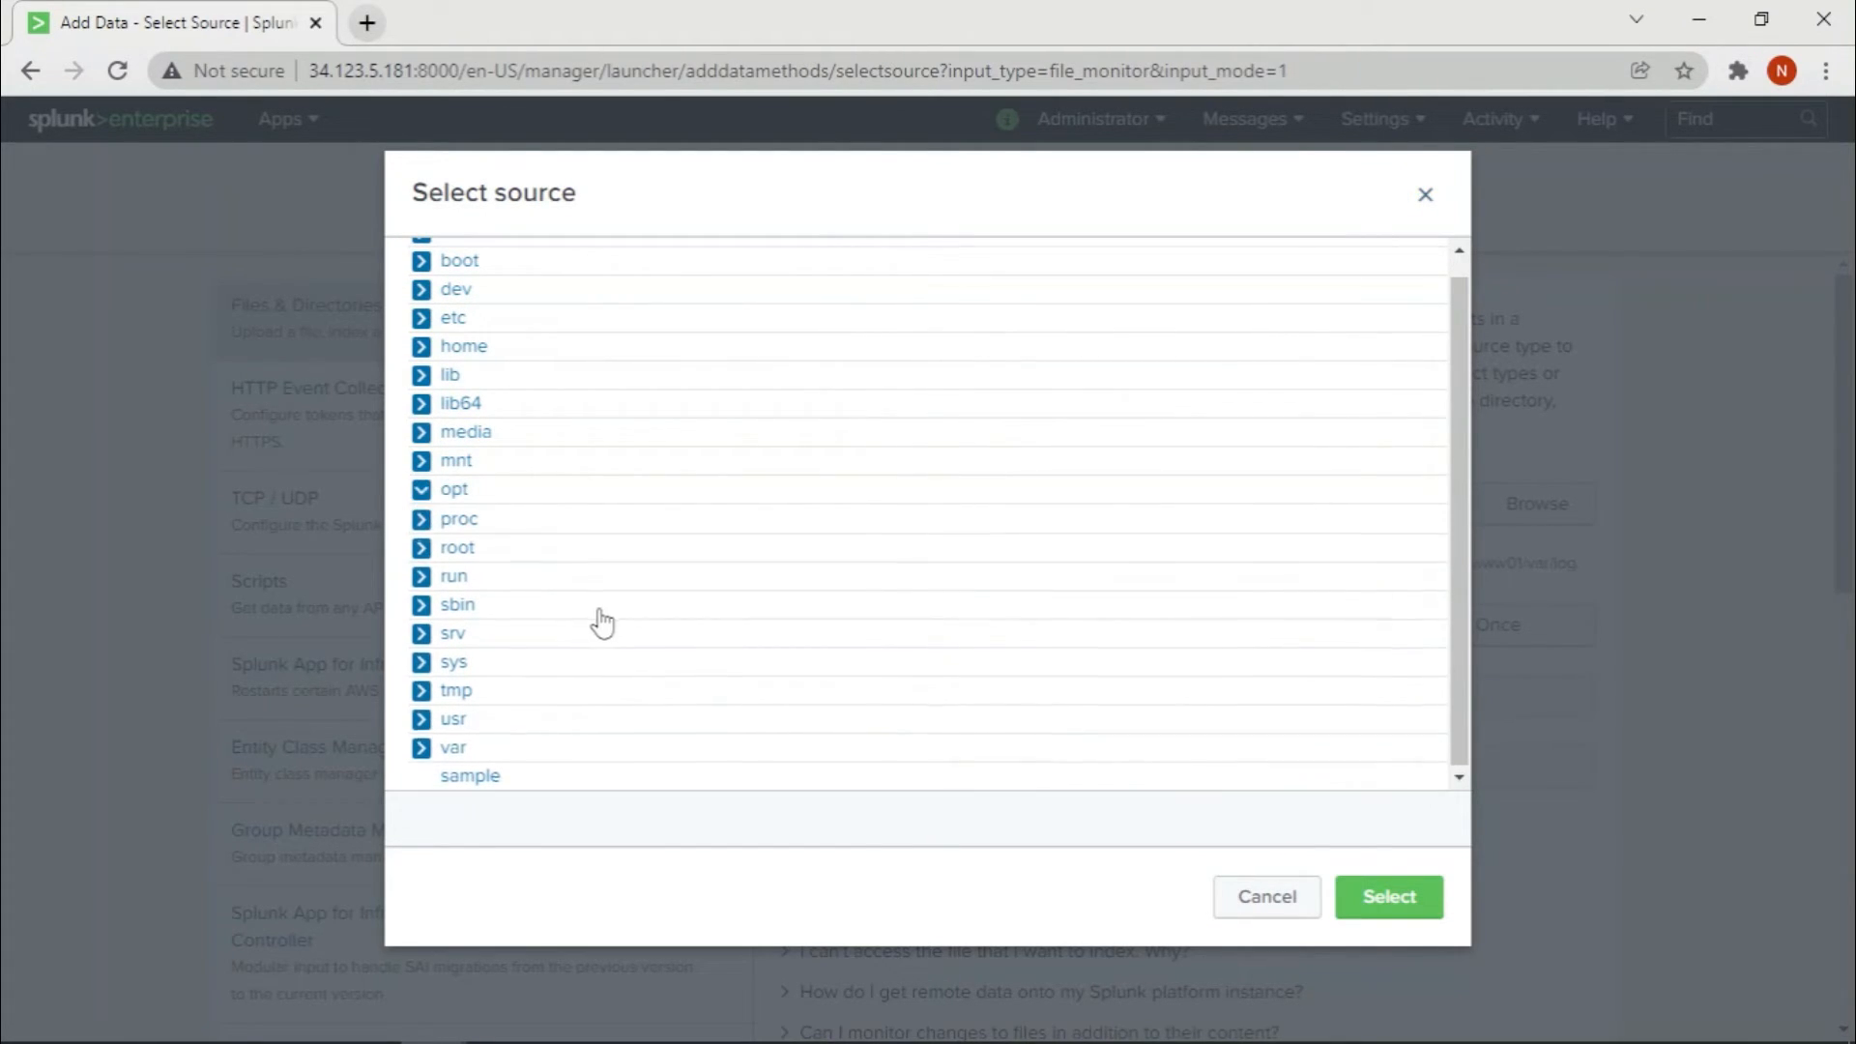
click(454, 522)
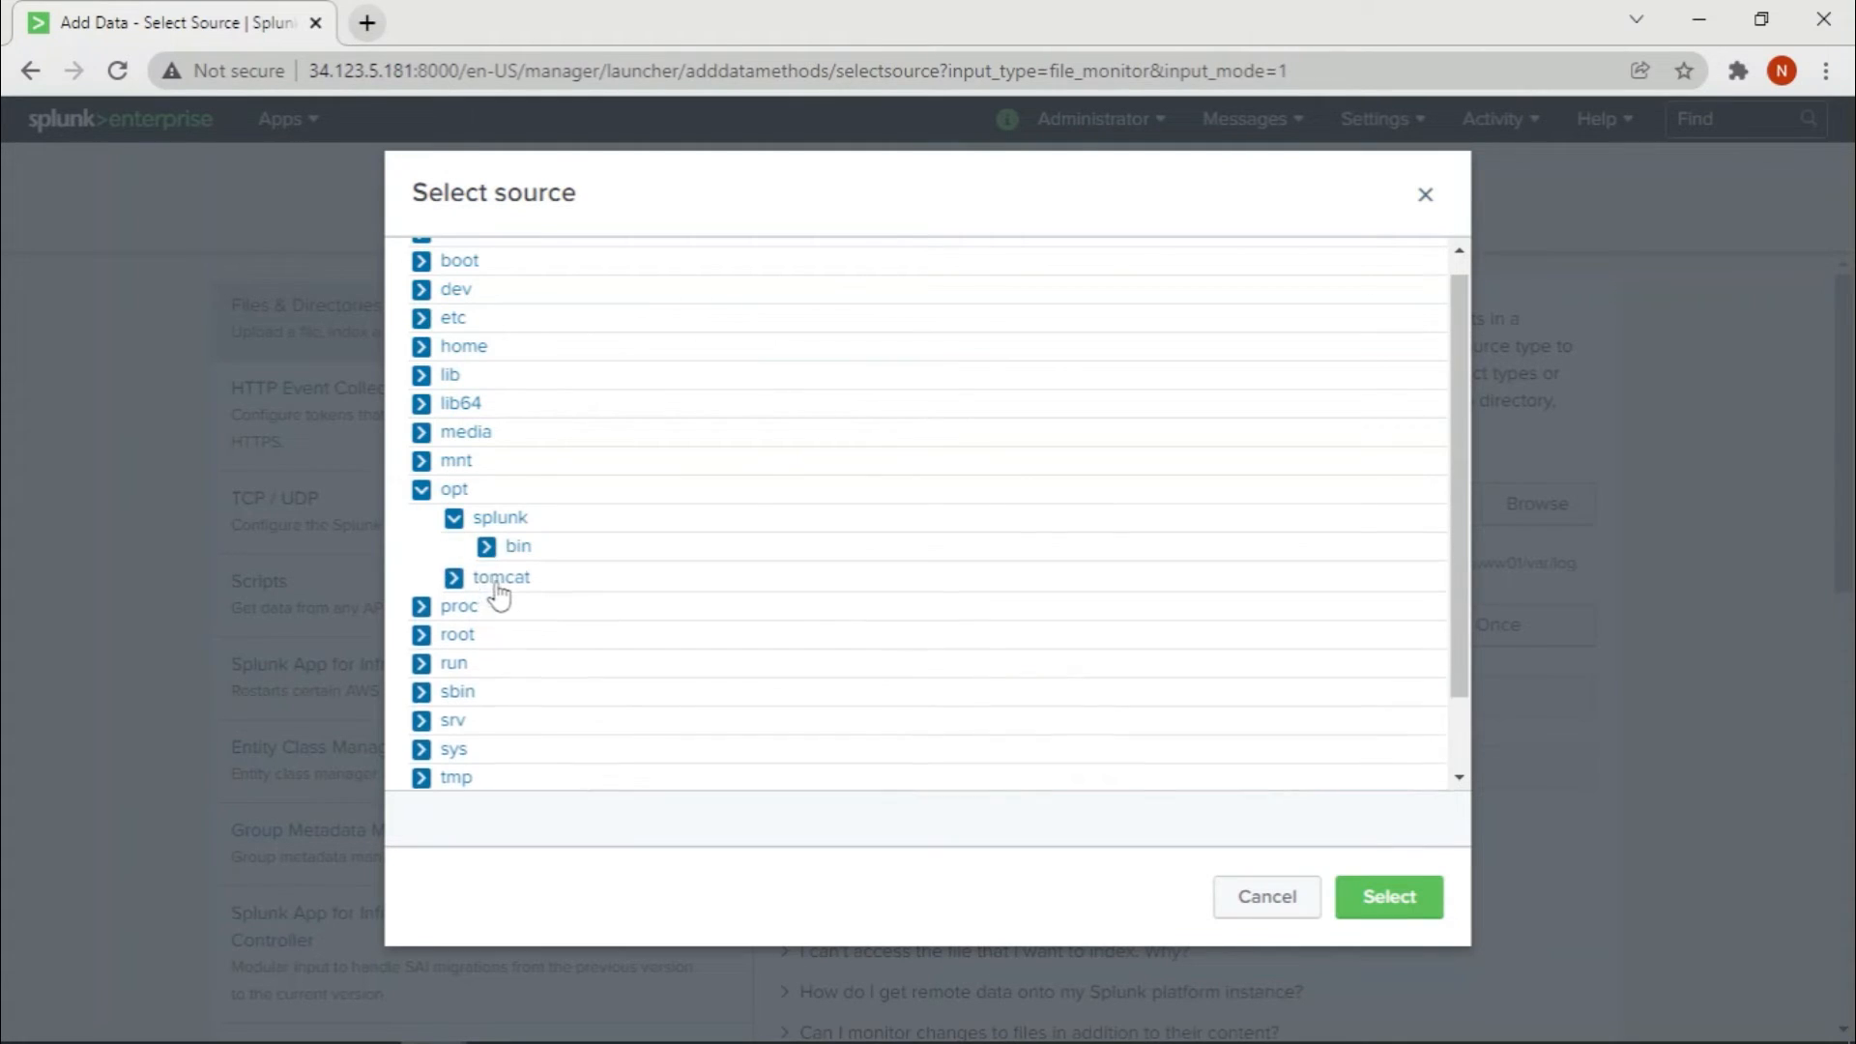
scroll(795, 650, down, 15)
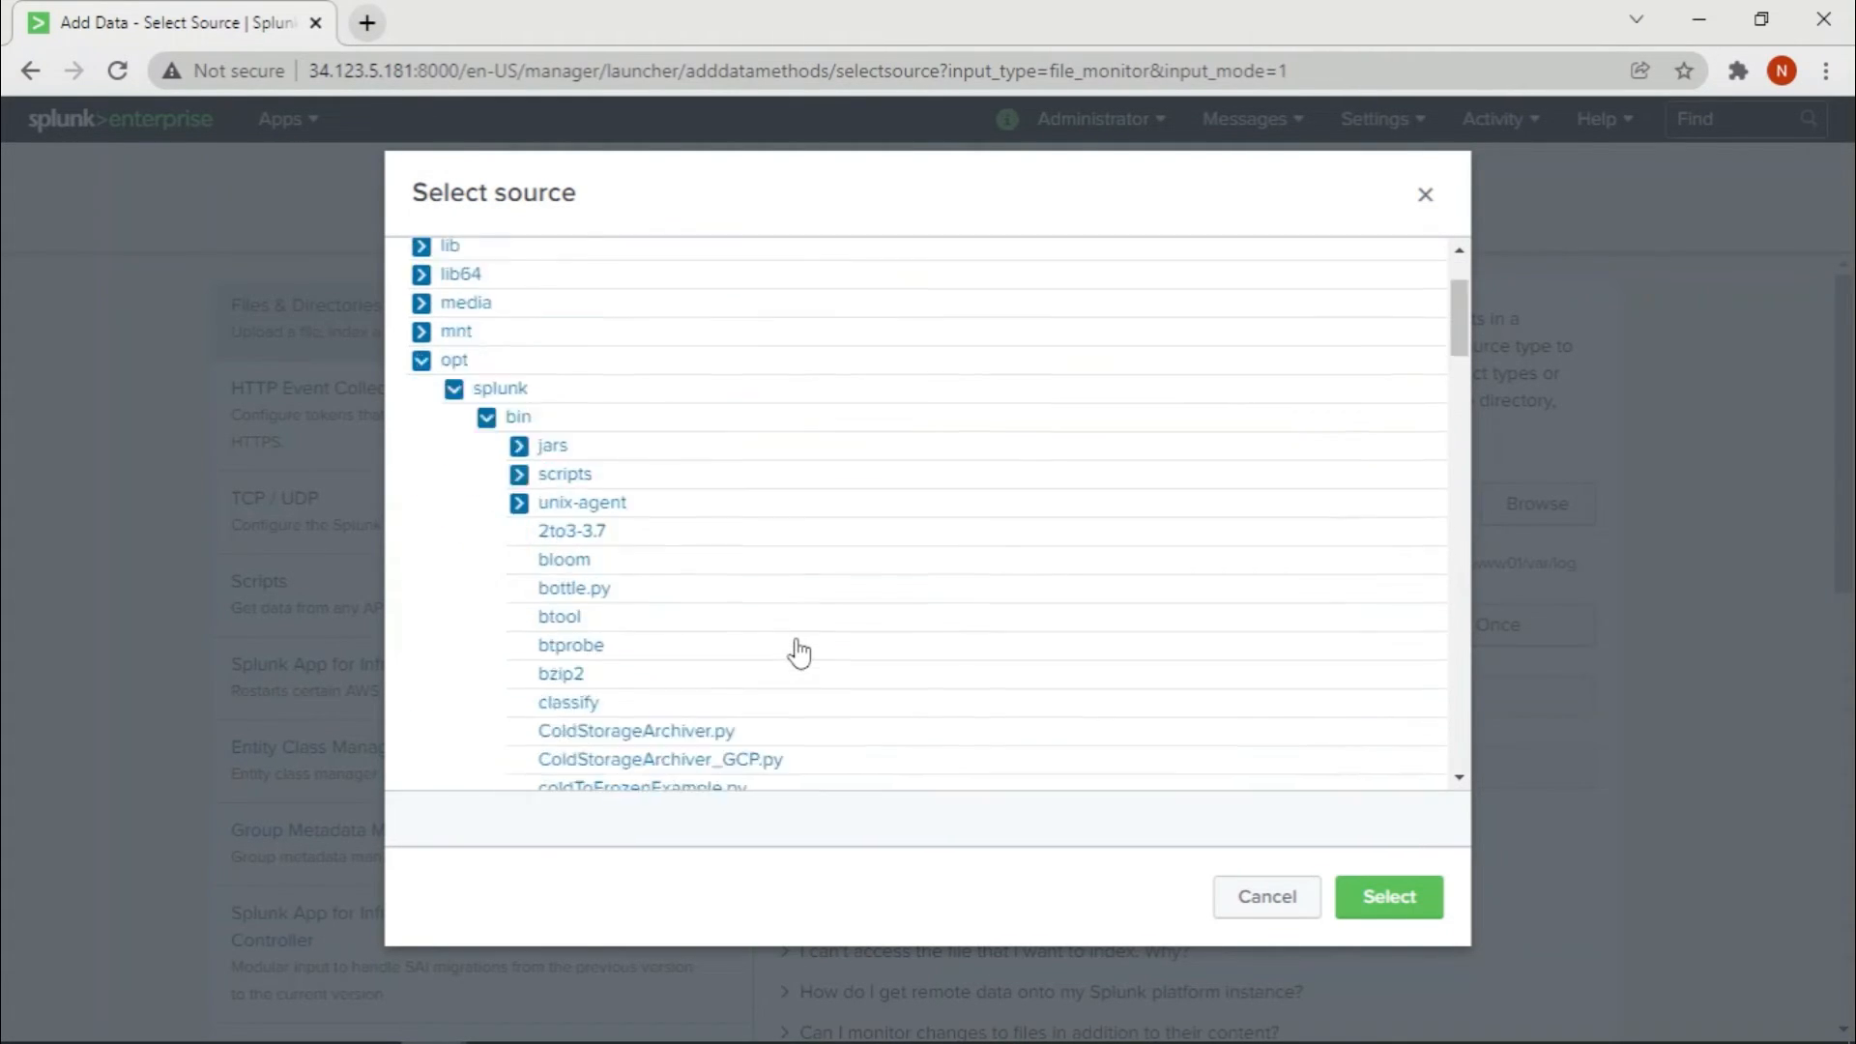
scroll(795, 650, down, 20)
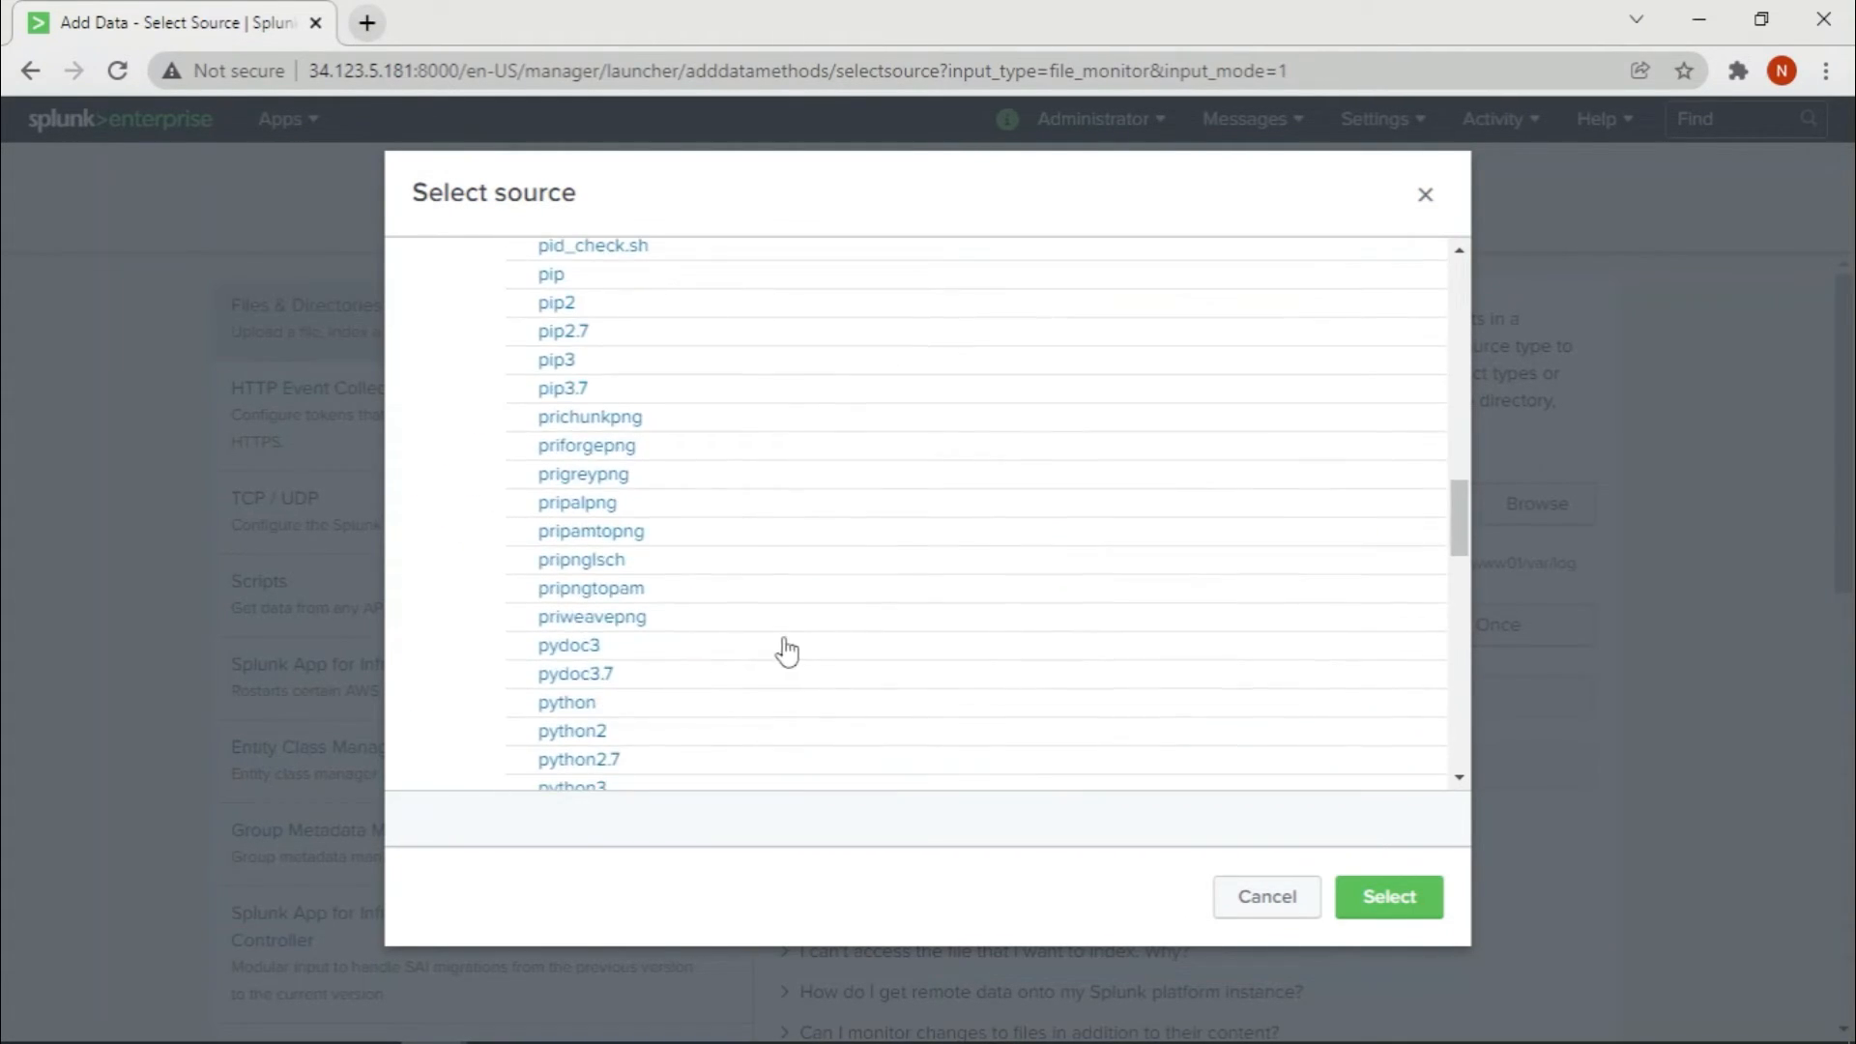
scroll(771, 649, down, 2)
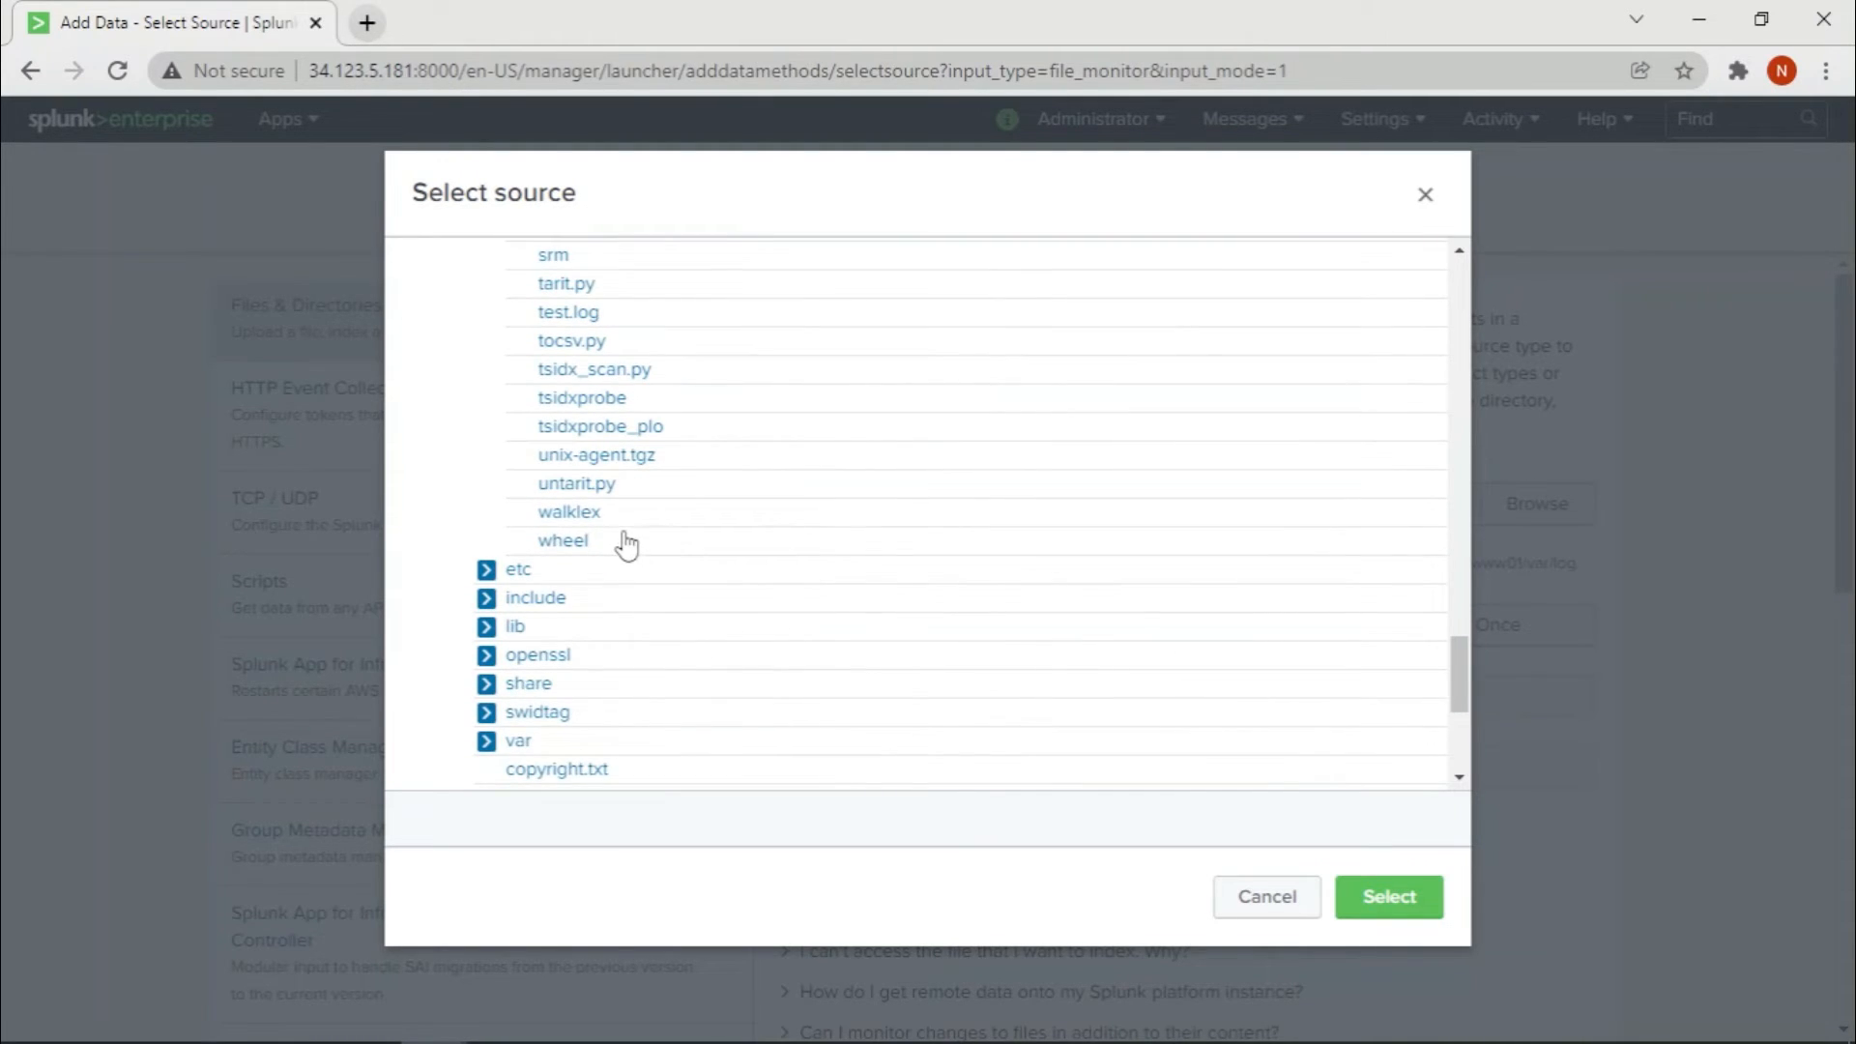
scroll(622, 538, up, 3)
click(582, 541)
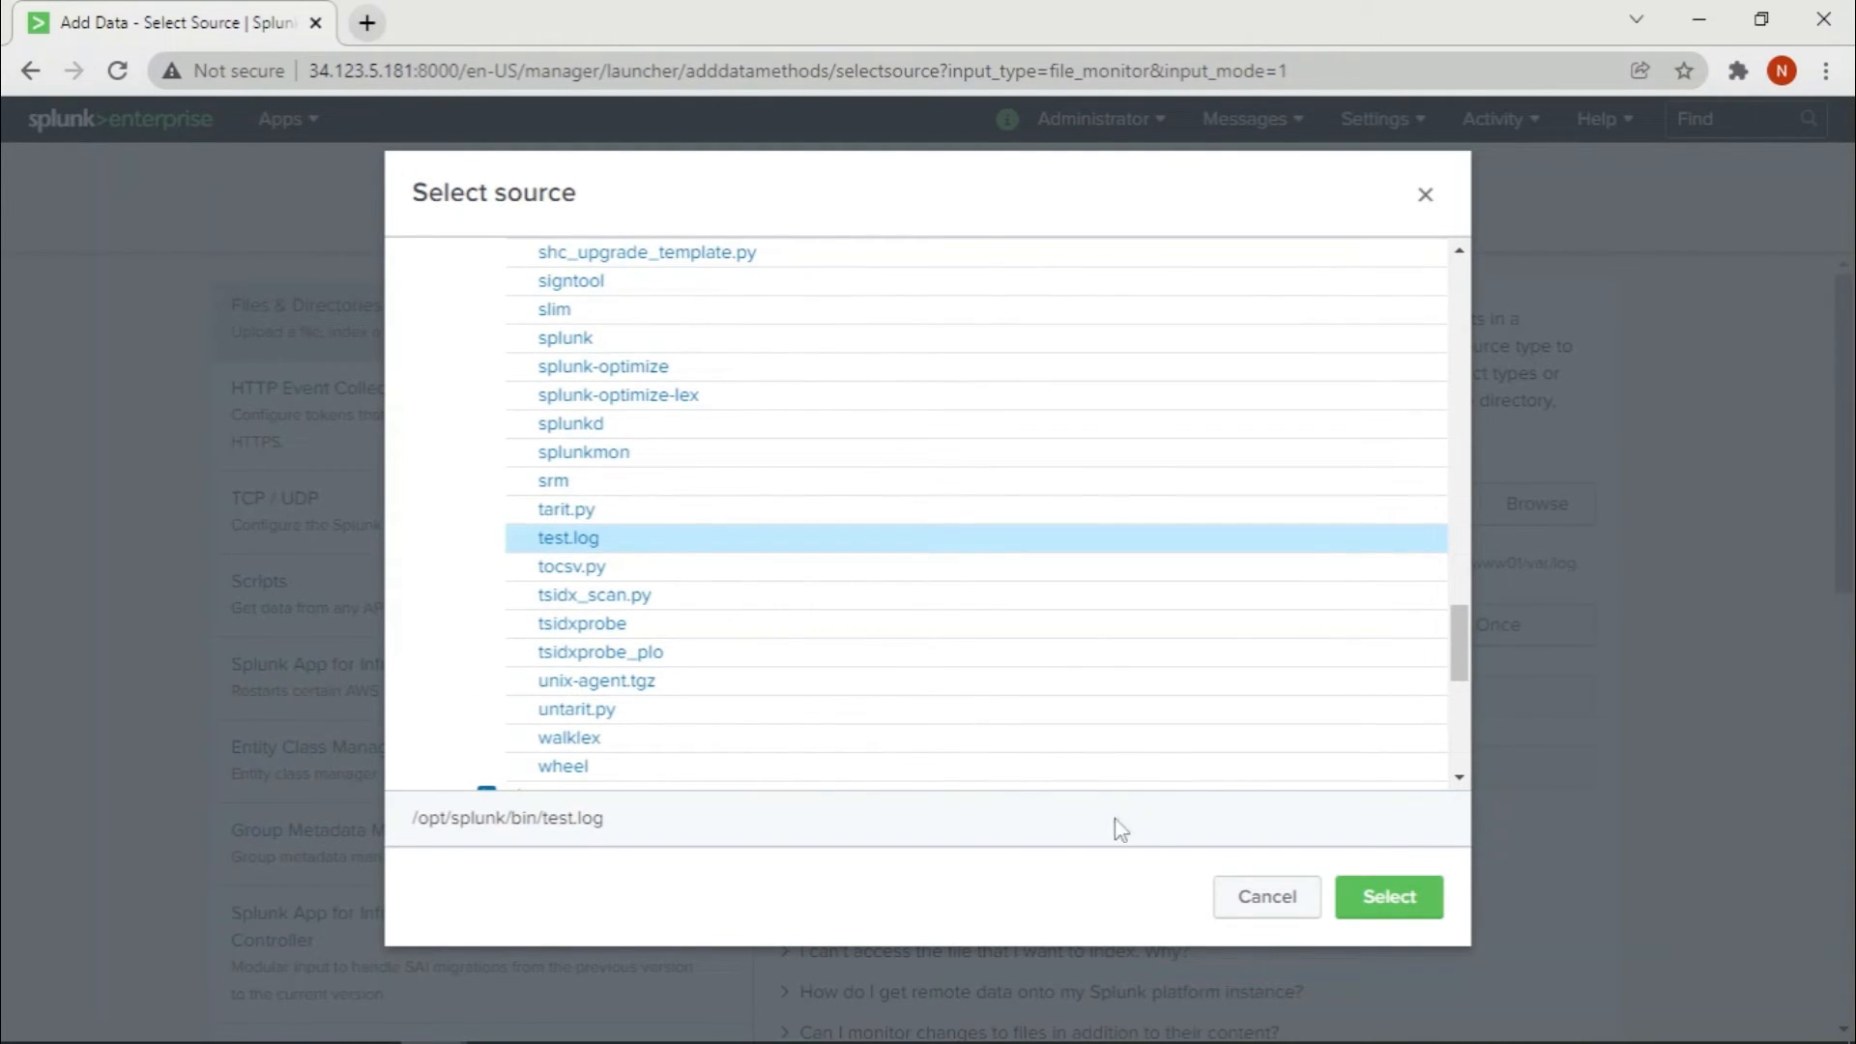
click(1412, 899)
click(1358, 189)
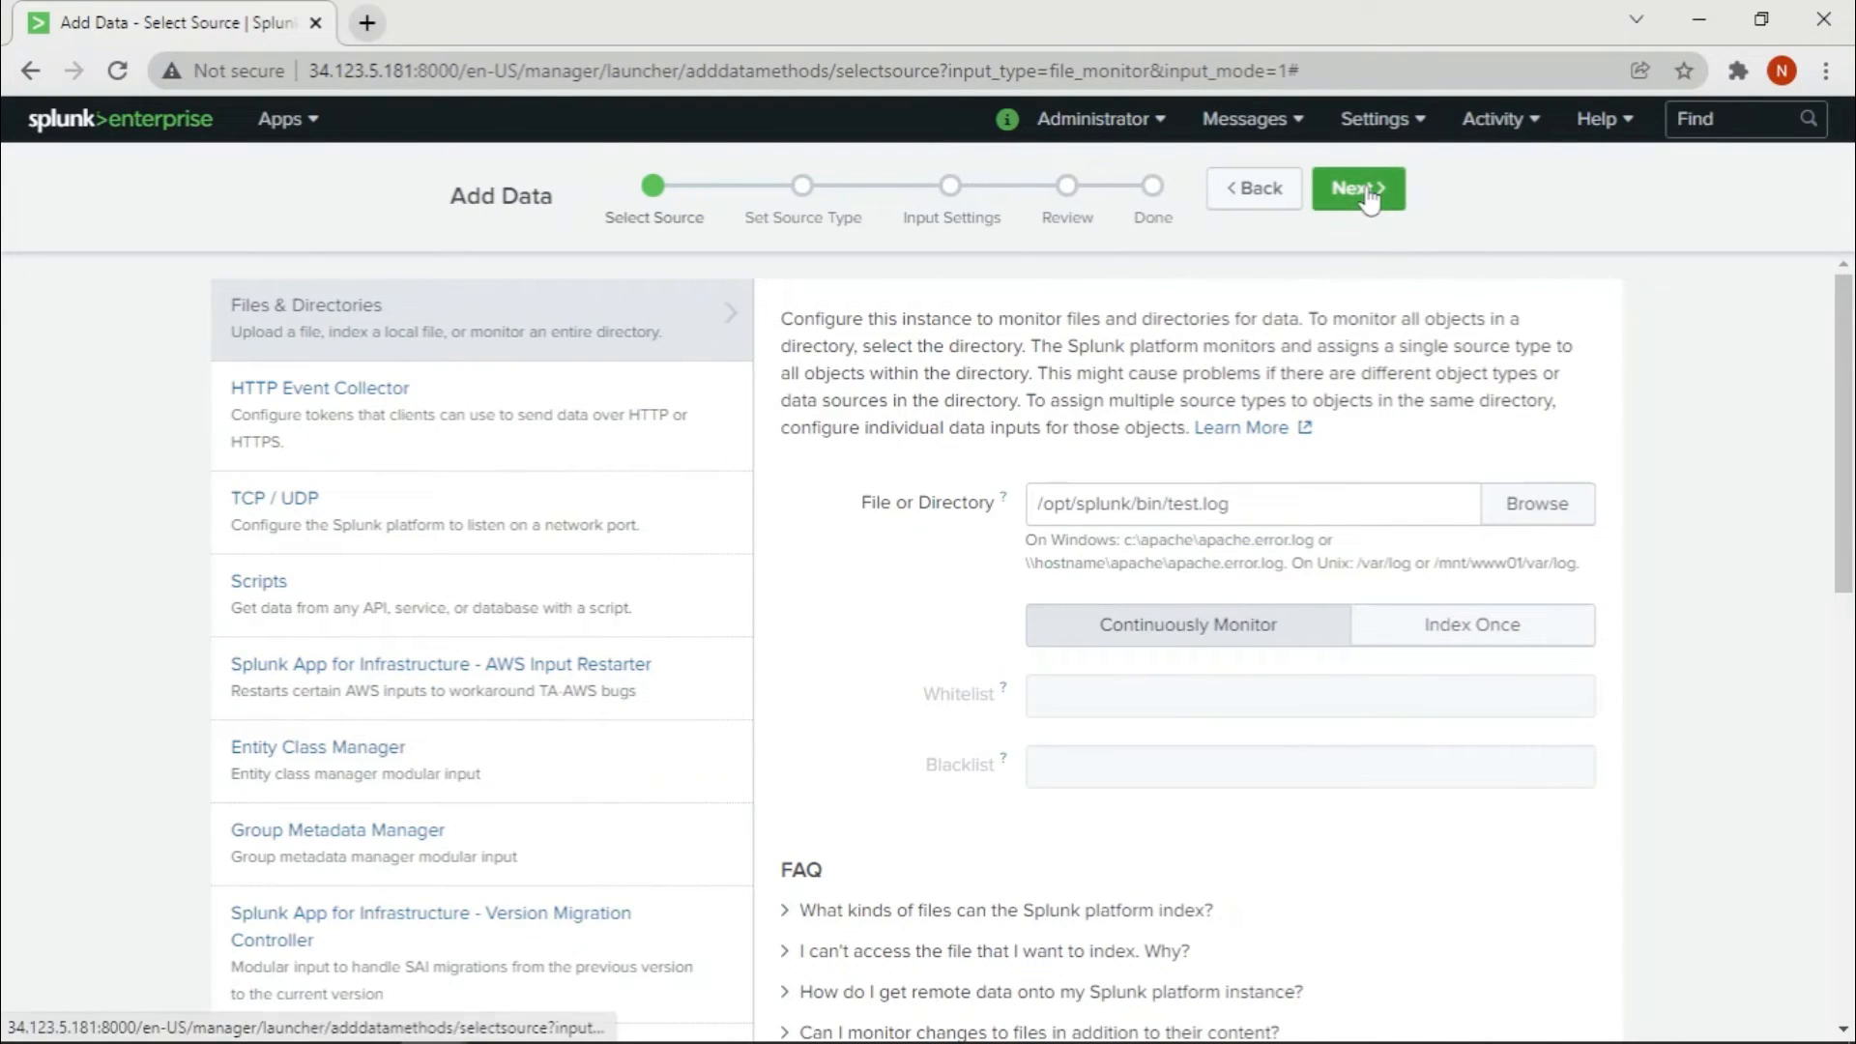
click(1401, 559)
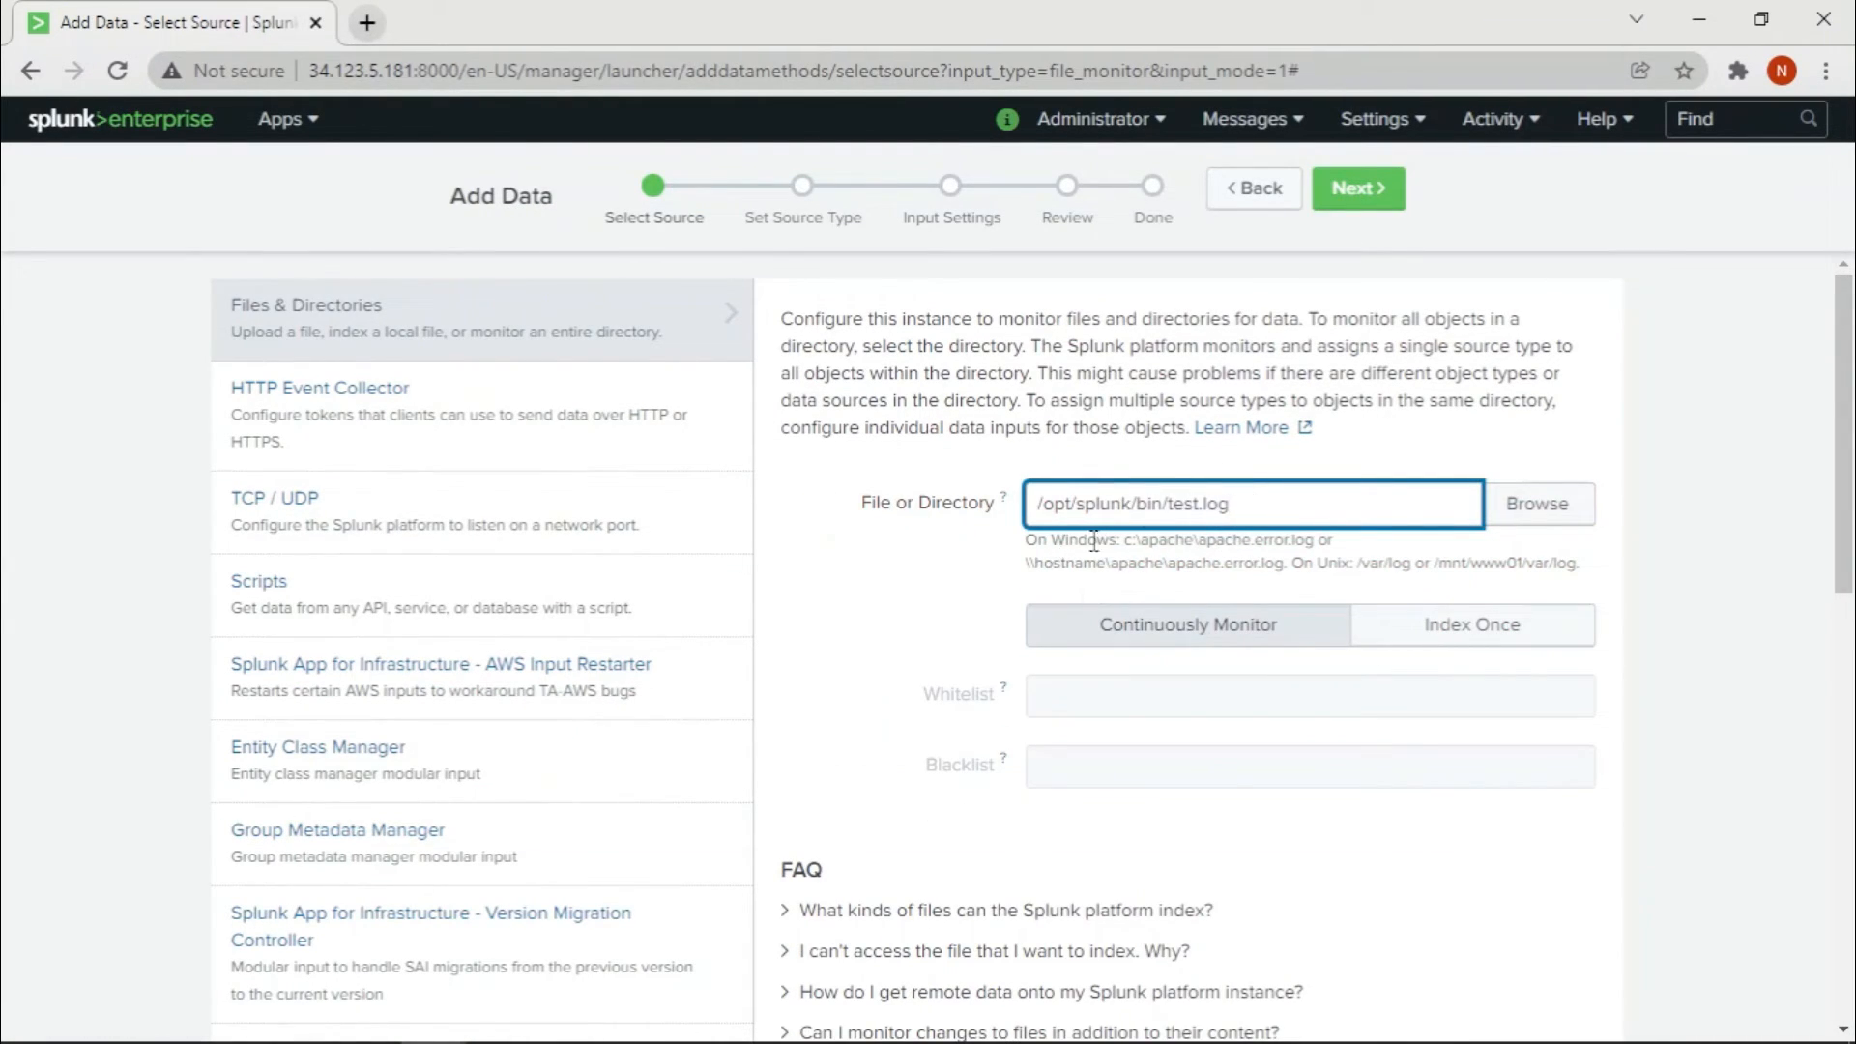